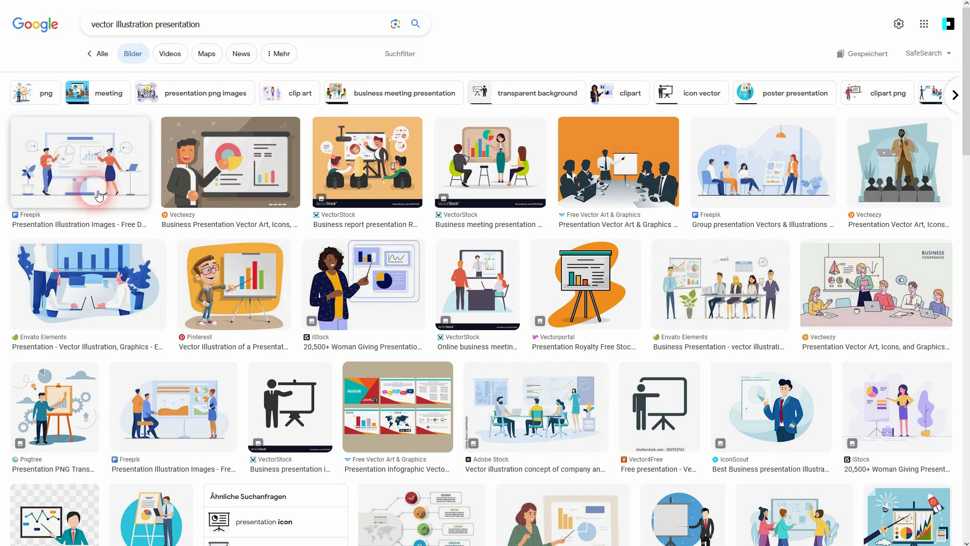
Save the Vecteezy business presentation image from the search results as the JPEG file Data_Visualization_1-01
click(165, 195)
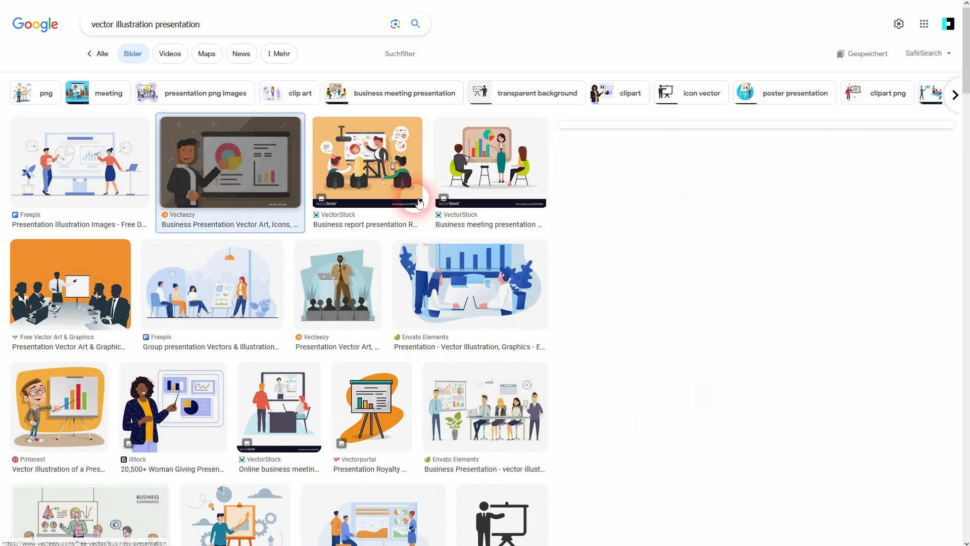
right_click(749, 117)
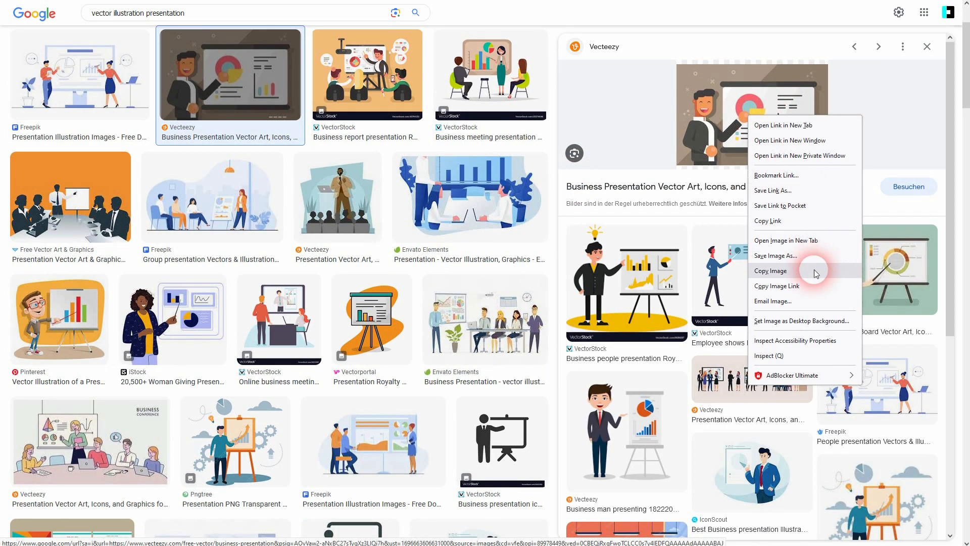
click(788, 255)
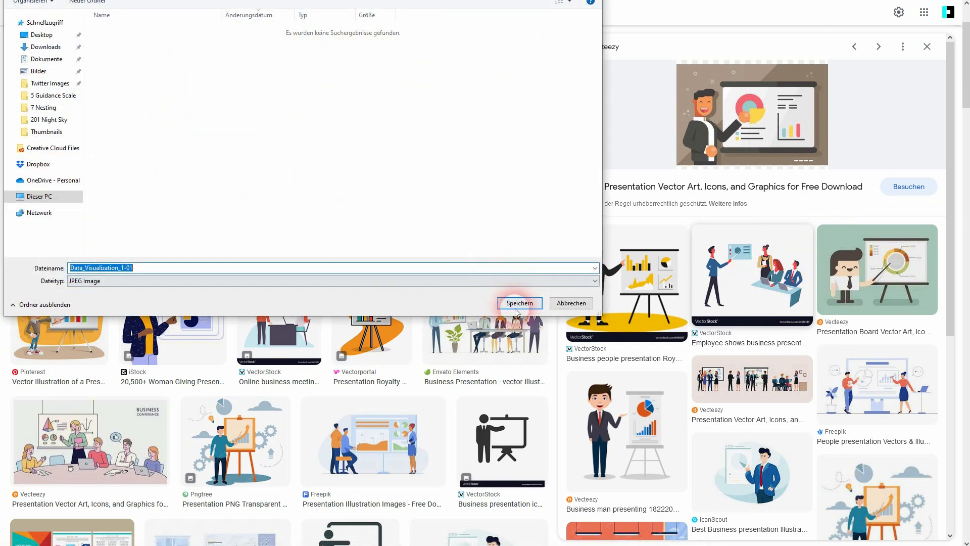
click(516, 306)
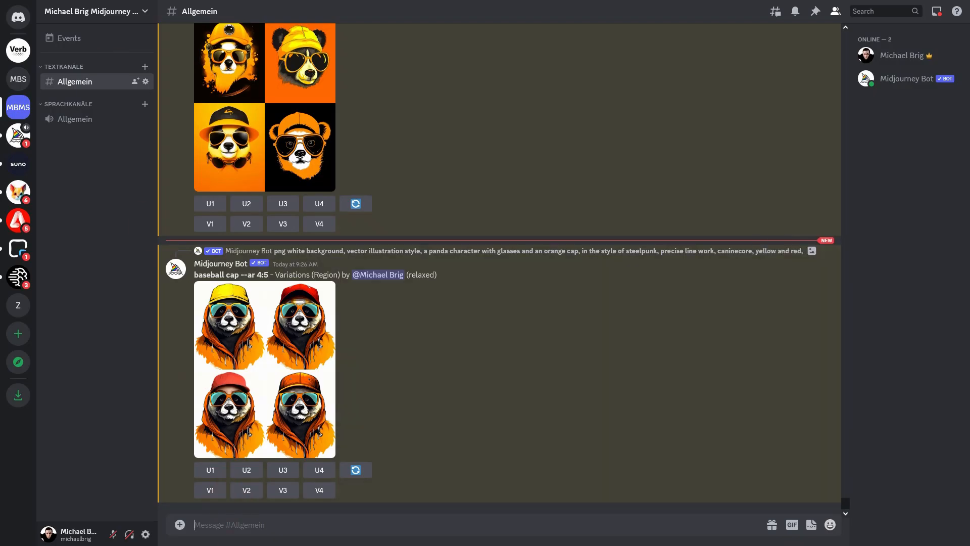
Switch to Discord and run Midjourney's /describe command on the image Data_Visualization_1-01.jpg
text(/des)
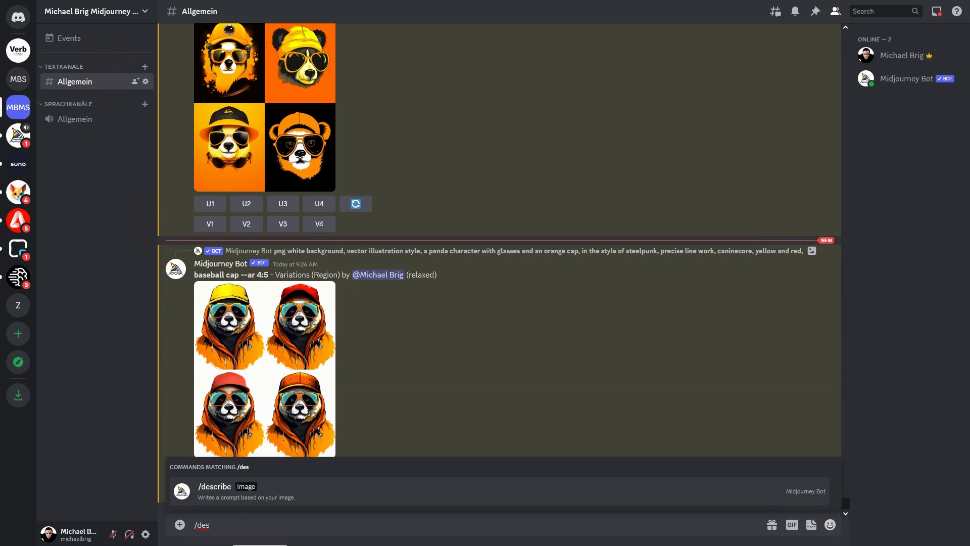
click(229, 500)
click(229, 452)
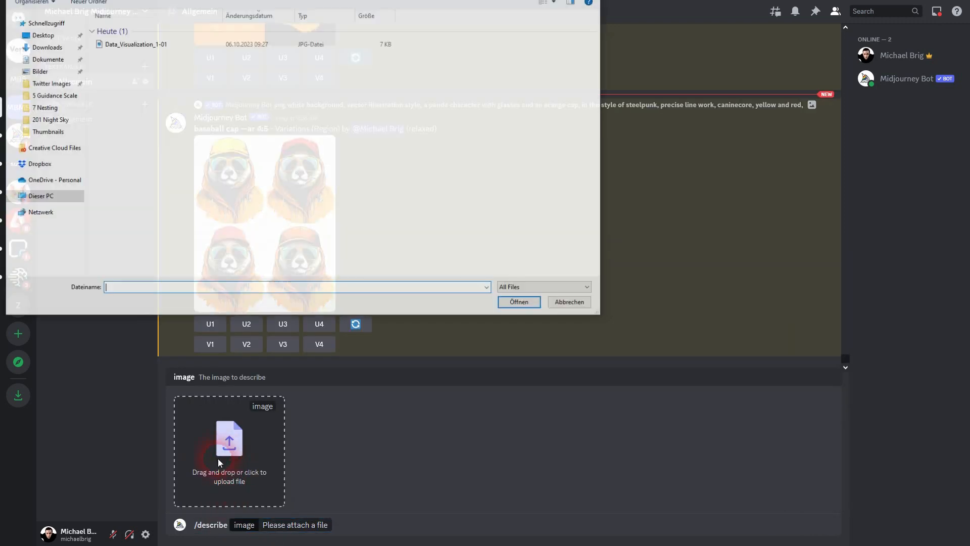
double_click(123, 45)
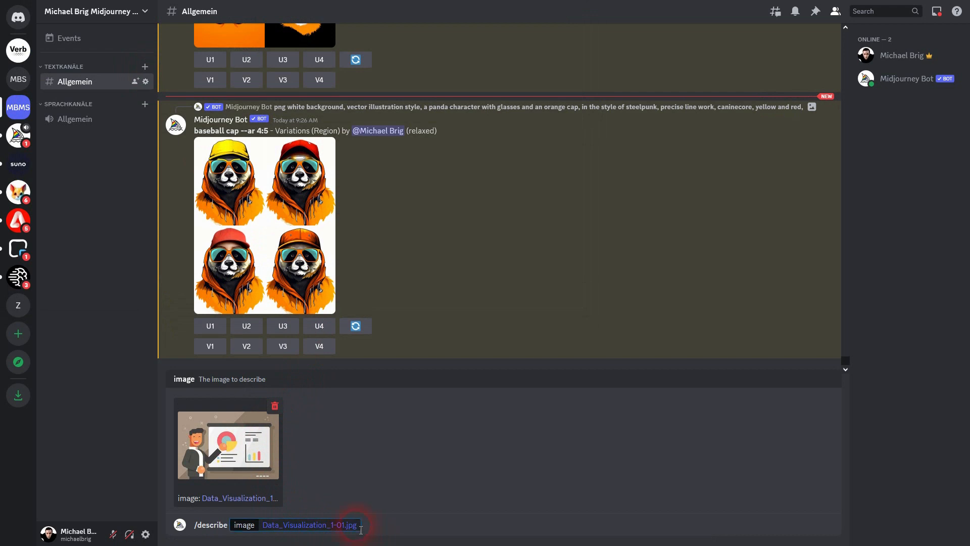
key(Return)
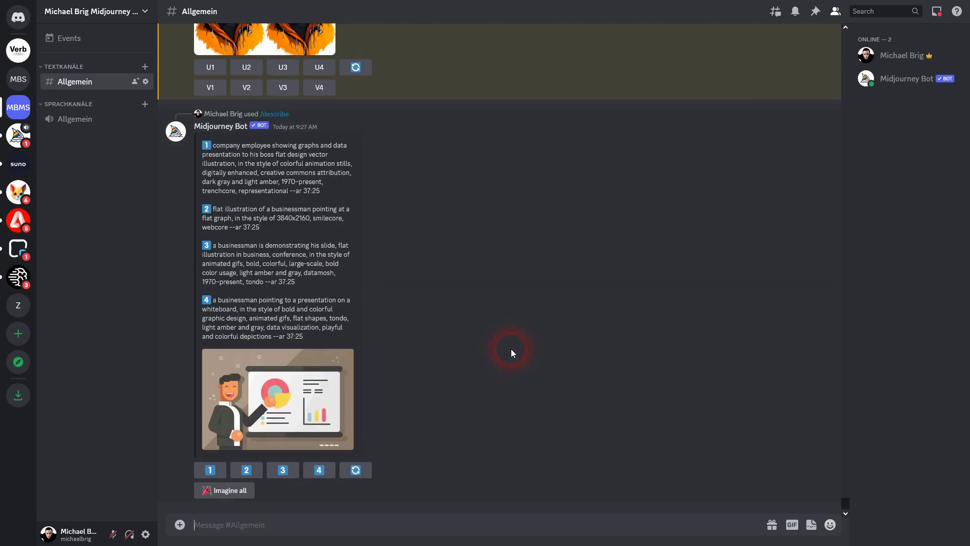
Generate images from the second suggested prompt with --stylize 0 appended, and from the other suggested prompts unchanged
click(295, 328)
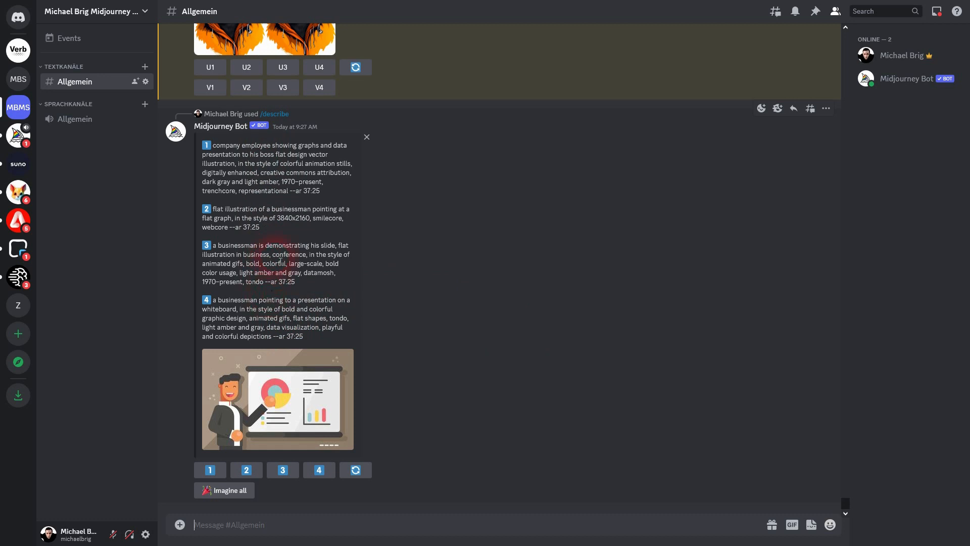
drag(264, 227, 216, 209)
click(254, 470)
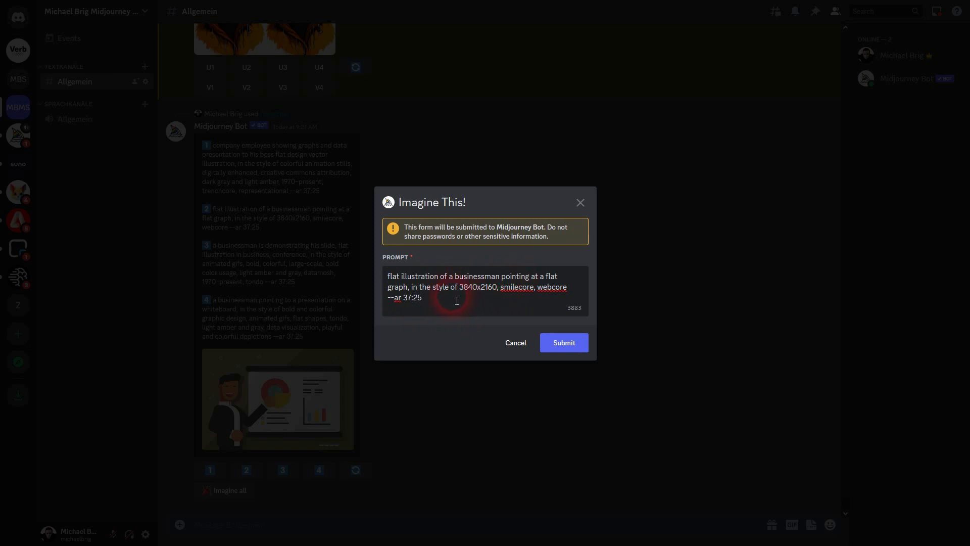
text(--stylize 0)
click(554, 348)
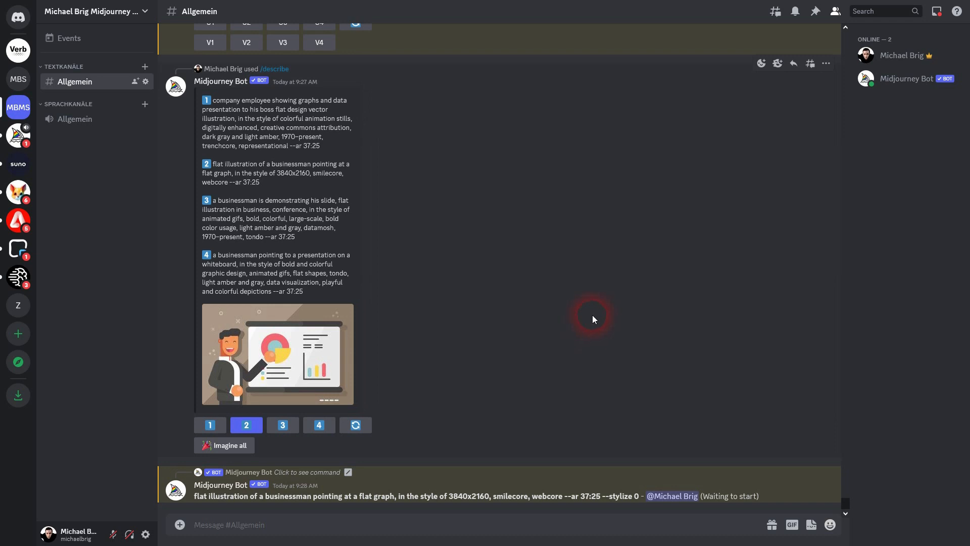
click(210, 425)
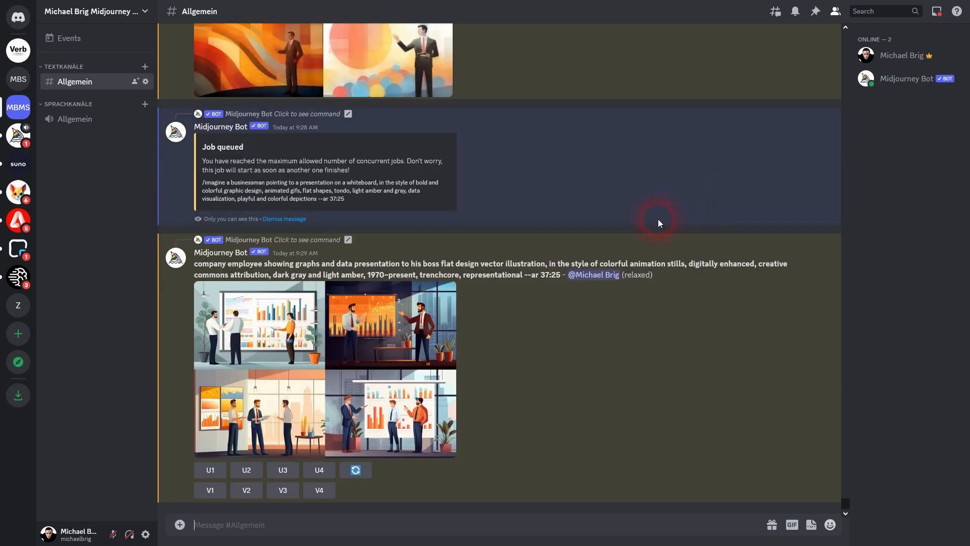
Compare the enlarged company employee grid, the slide demonstration grid and the parameters of their prompts
click(415, 323)
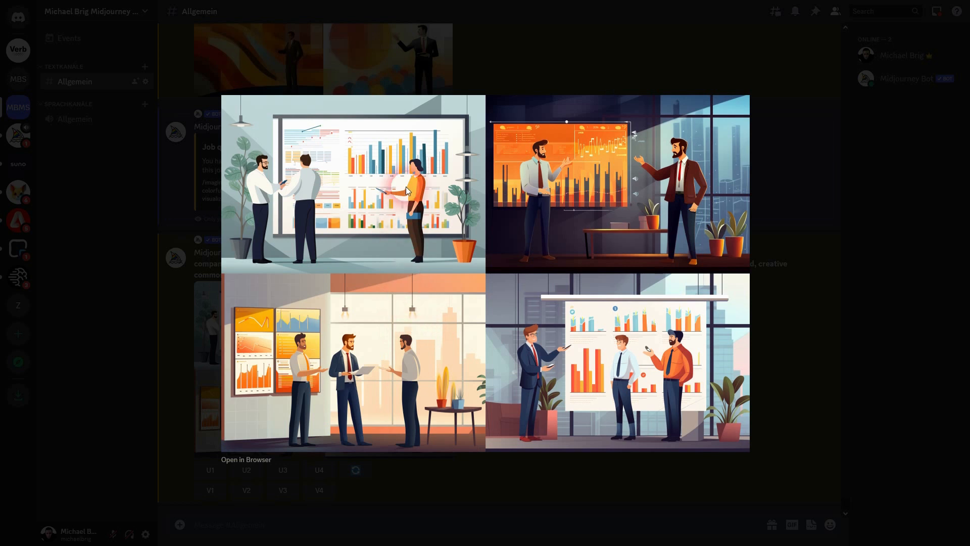
click(864, 264)
drag(304, 275, 363, 276)
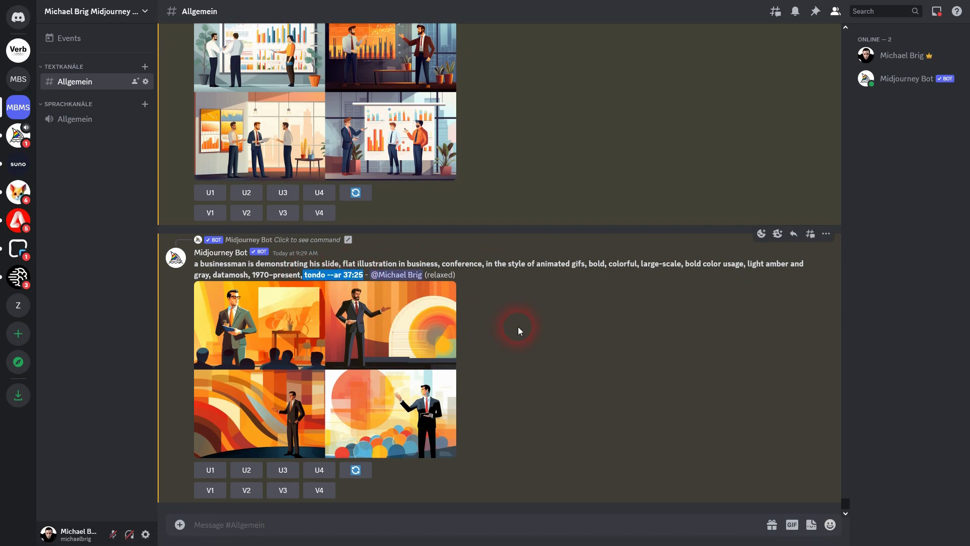
scroll(517, 326, up, 4)
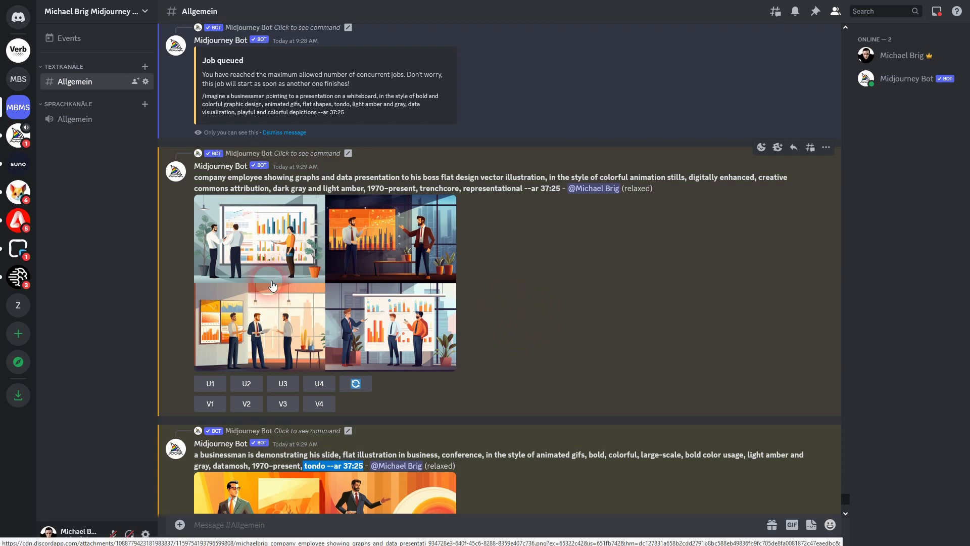
drag(511, 189, 558, 191)
click(369, 254)
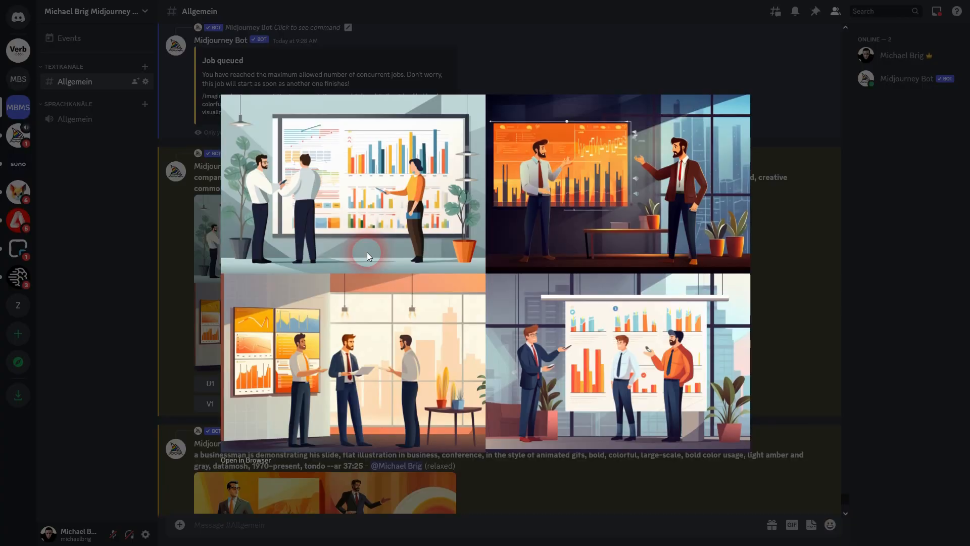
click(817, 339)
scroll(755, 329, up, 5)
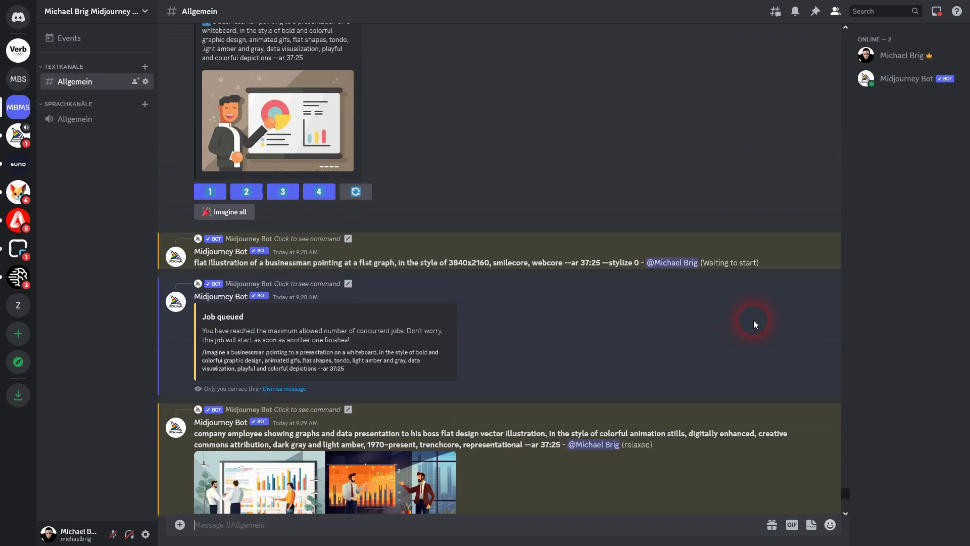
scroll(741, 320, down, 7)
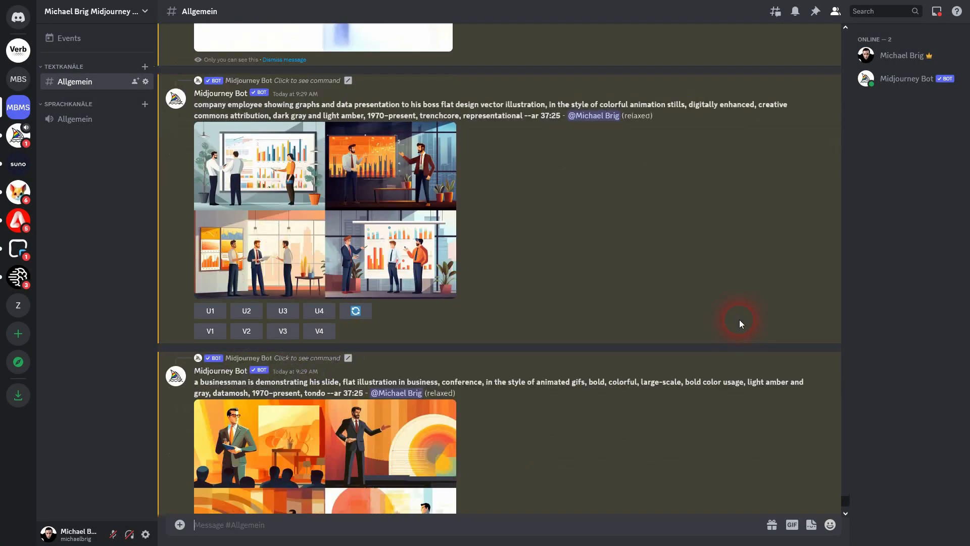
scroll(735, 317, up, 9)
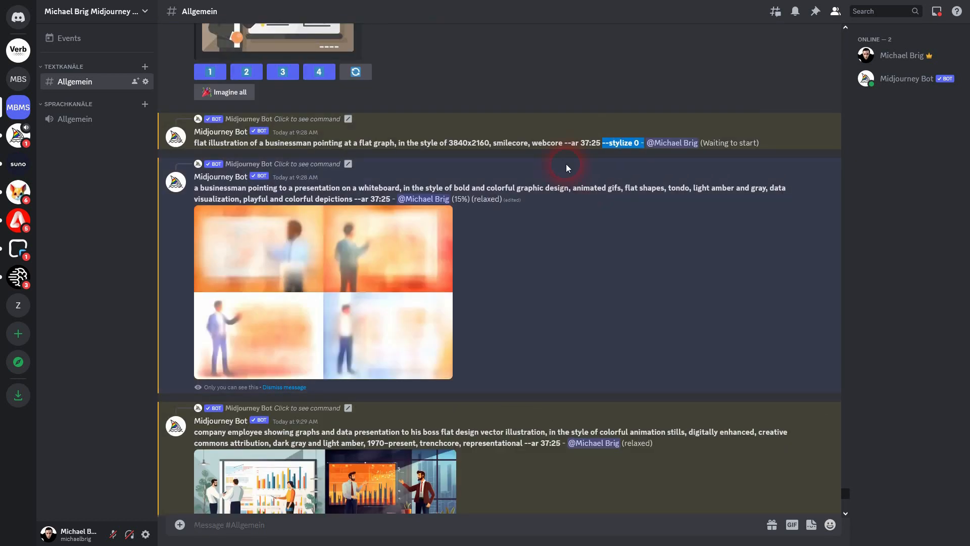
scroll(536, 243, down, 10)
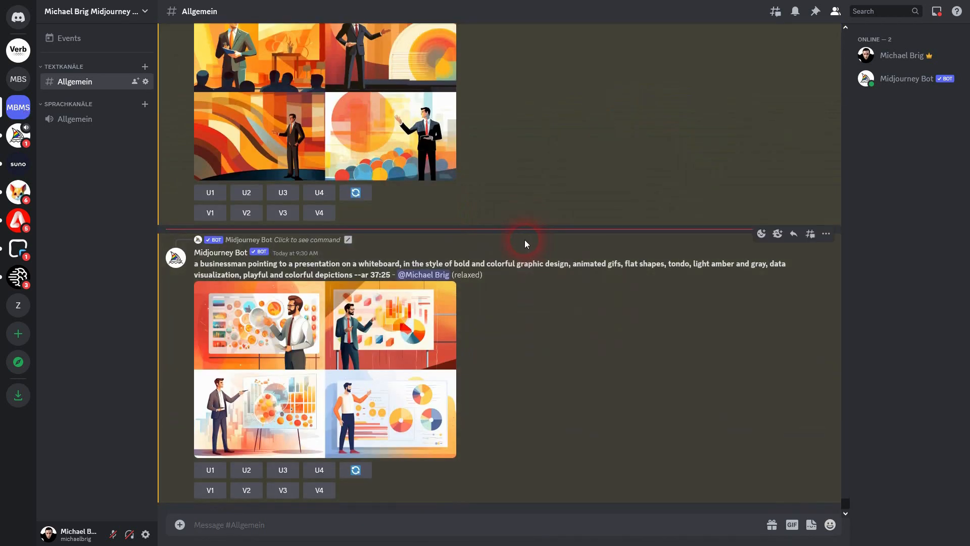
Enlarge the whiteboard presentation grid to compare its images, upscale image 4 and request subtle variations of it
click(355, 366)
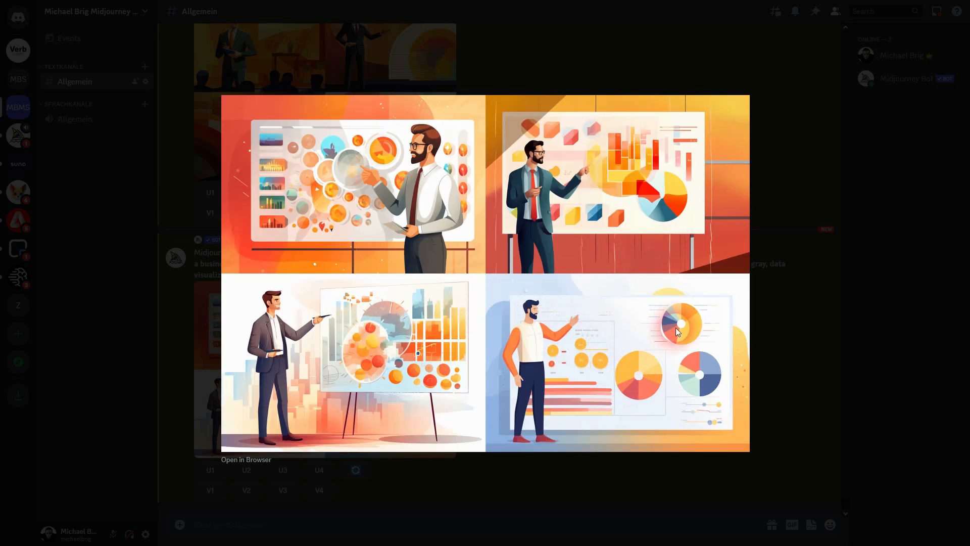
click(788, 273)
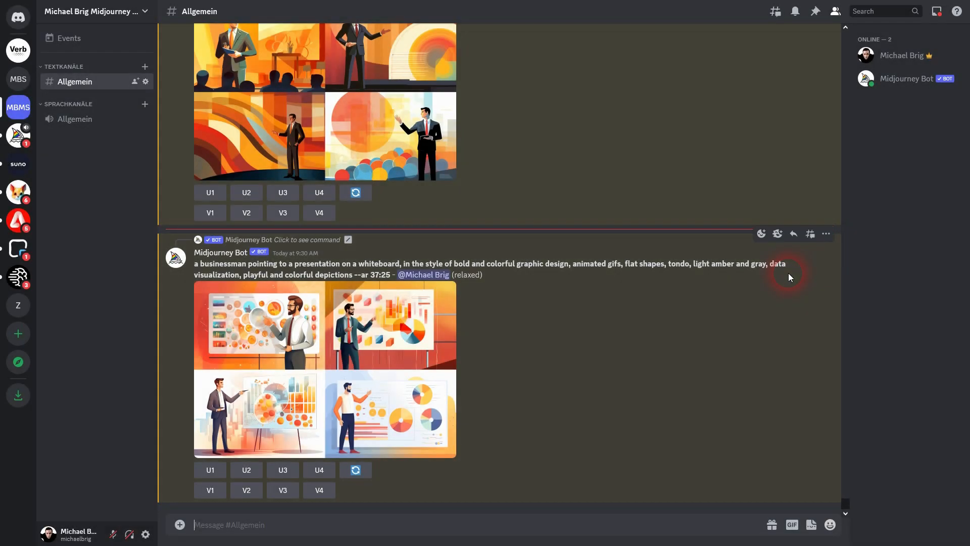
click(319, 470)
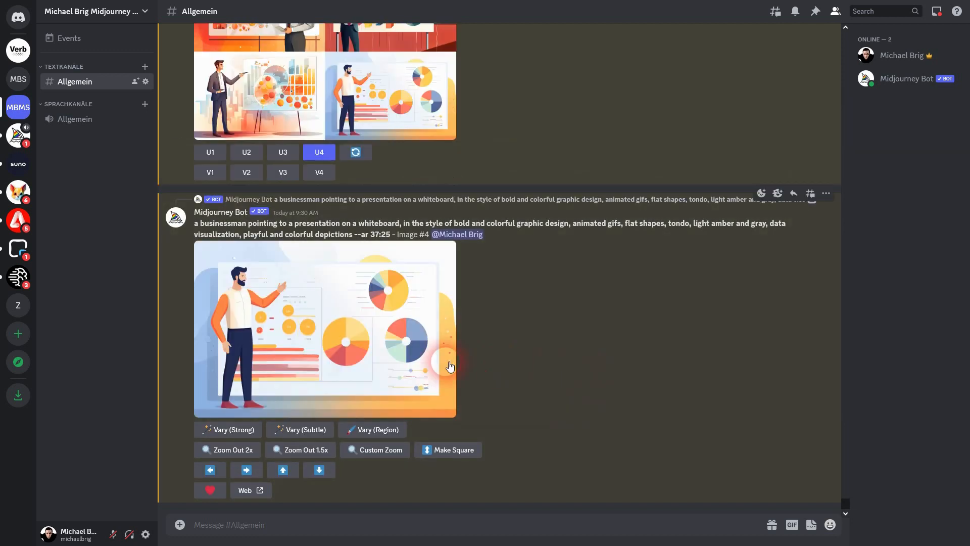
click(301, 430)
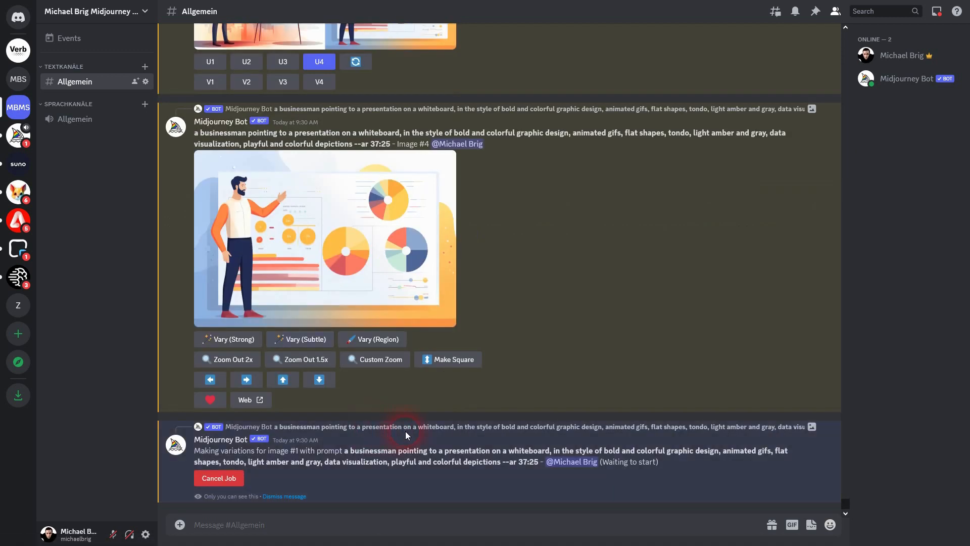
Submit the first suggested prompt, the company employee showing graphs, again with --stylize 0 appended
scroll(556, 380, up, 15)
click(210, 394)
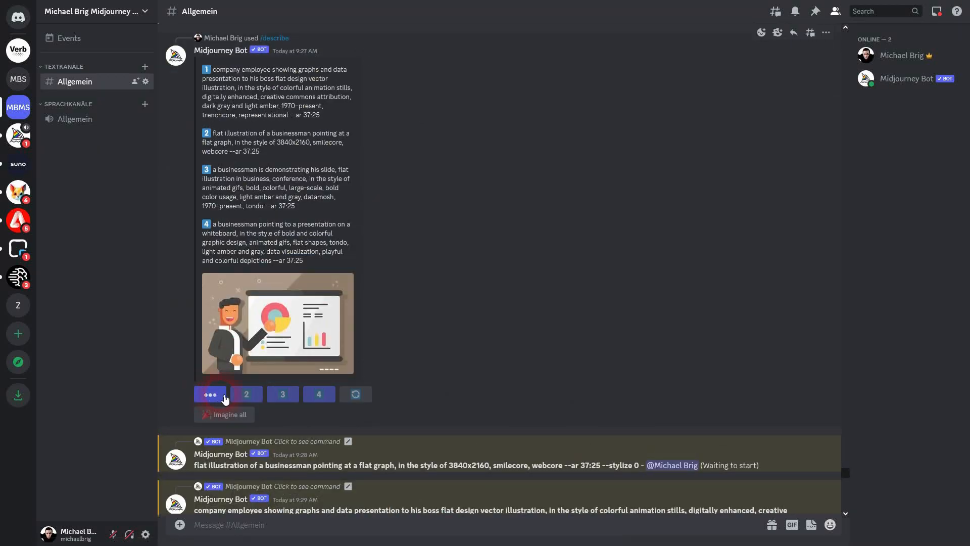
scroll(524, 300, down, 2)
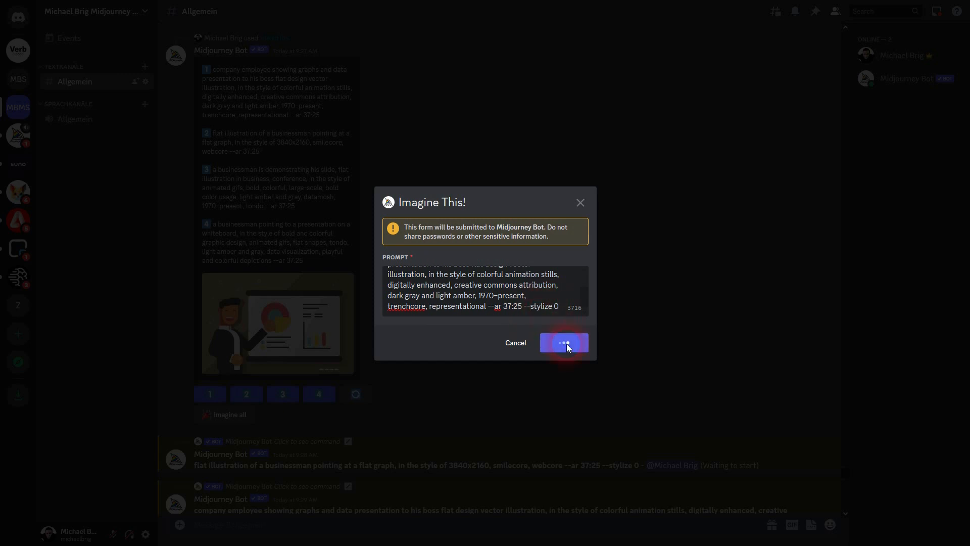
Review the enlarged subtle variations and request strong variations of the upscaled whiteboard presentation image
scroll(553, 357, down, 10)
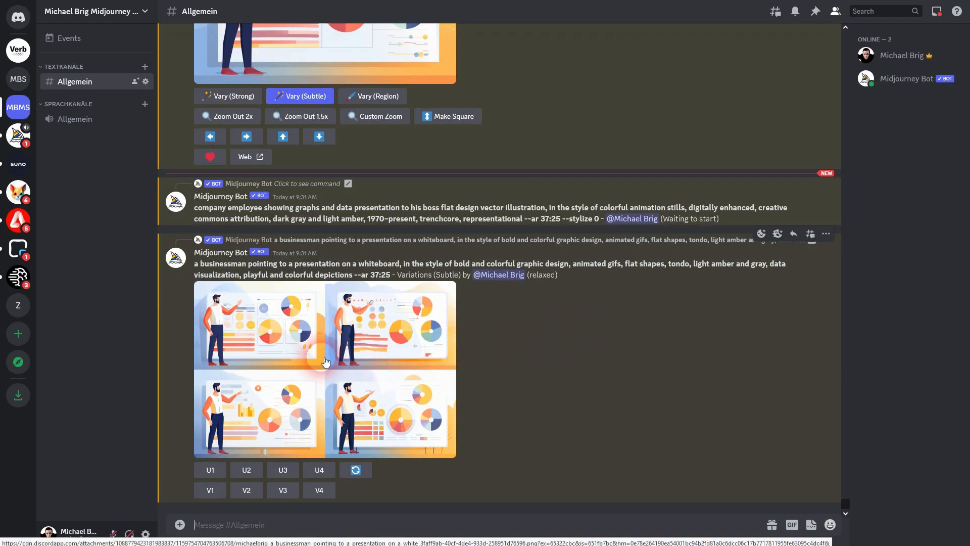
click(328, 355)
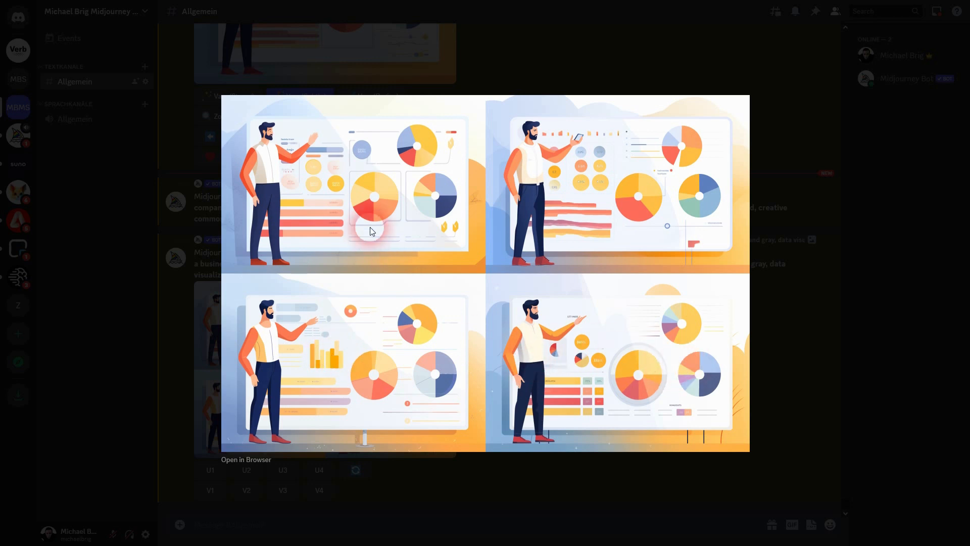
click(804, 268)
scroll(610, 262, up, 6)
click(238, 244)
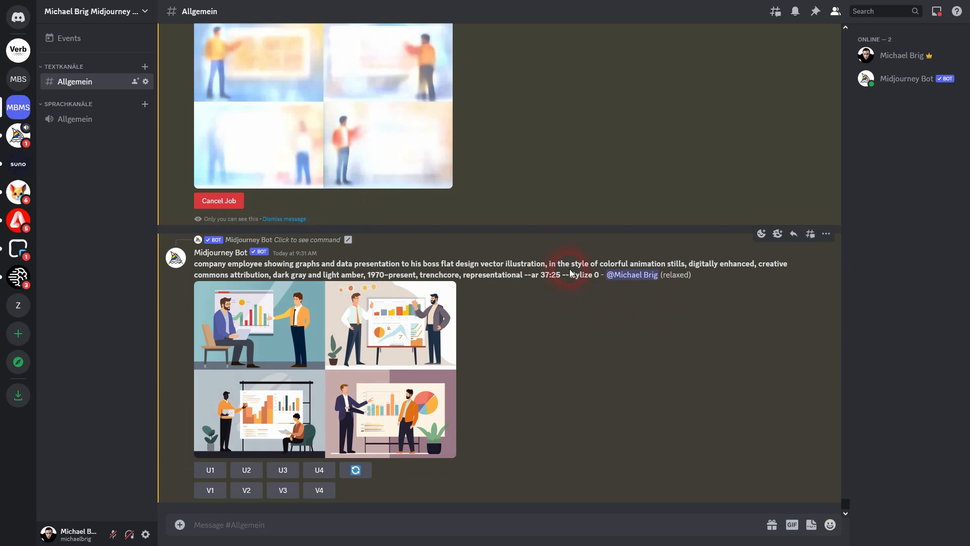
Examine the enlarged company employee grid generated with --stylize 0
drag(571, 276, 601, 277)
click(313, 365)
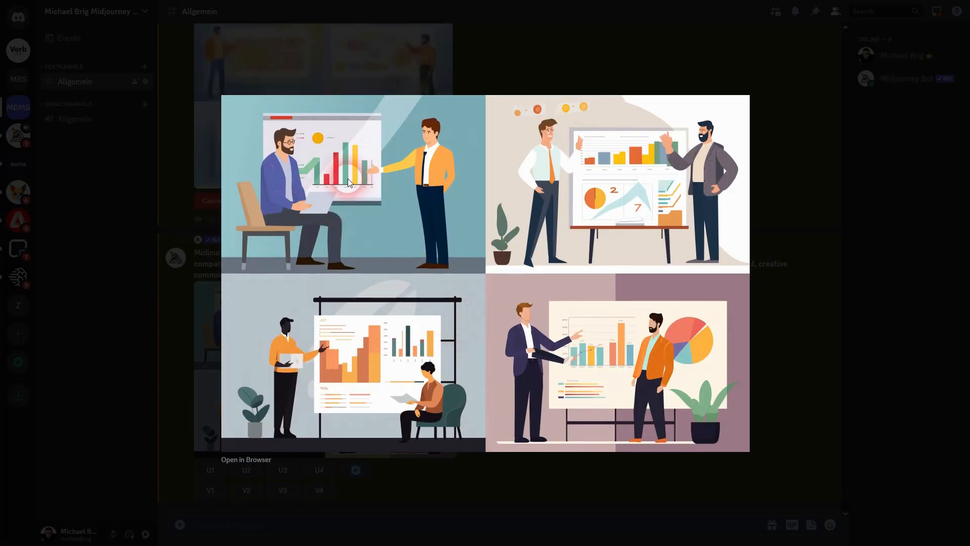
click(783, 309)
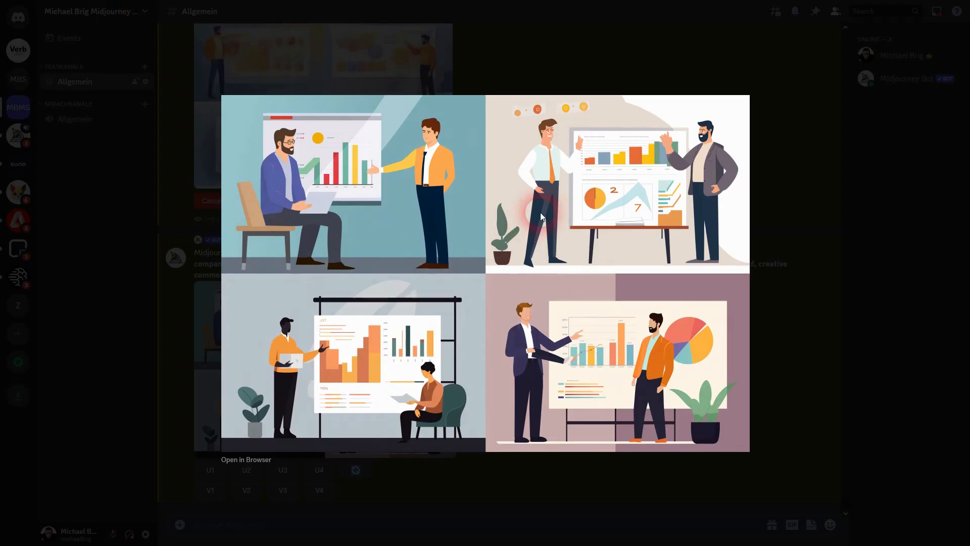
click(791, 284)
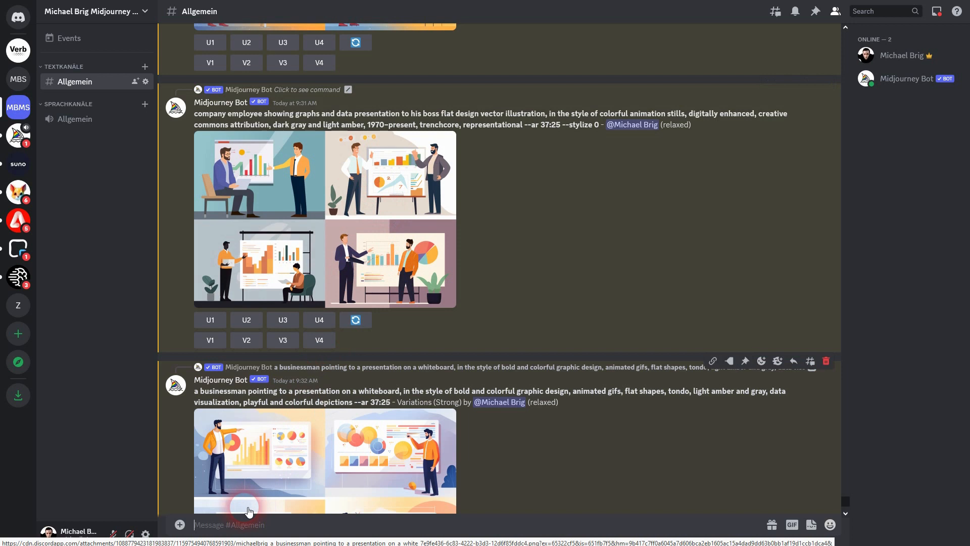
Open the Midjourney settings with the /settings command and go back to the --stylize 0 company employee grid
text(/settings)
key(Return)
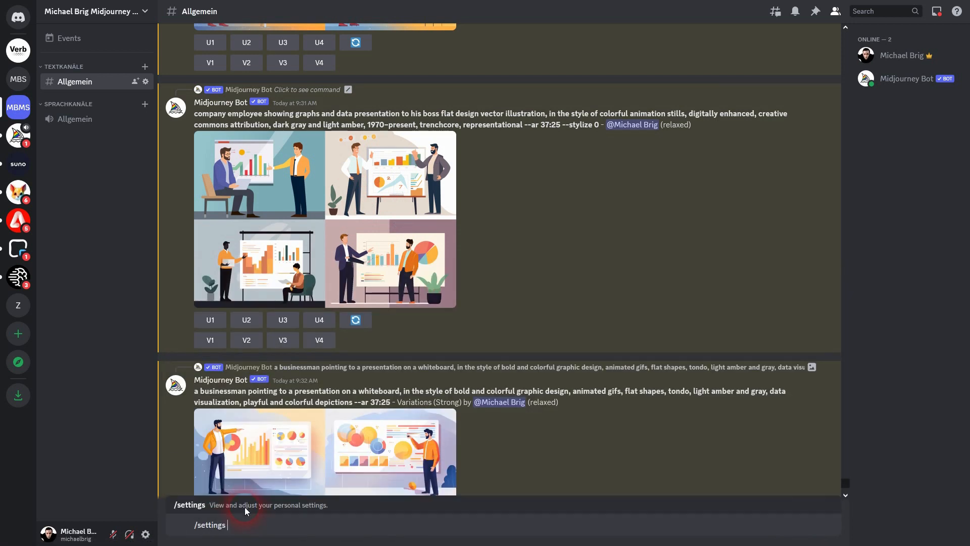
key(Return)
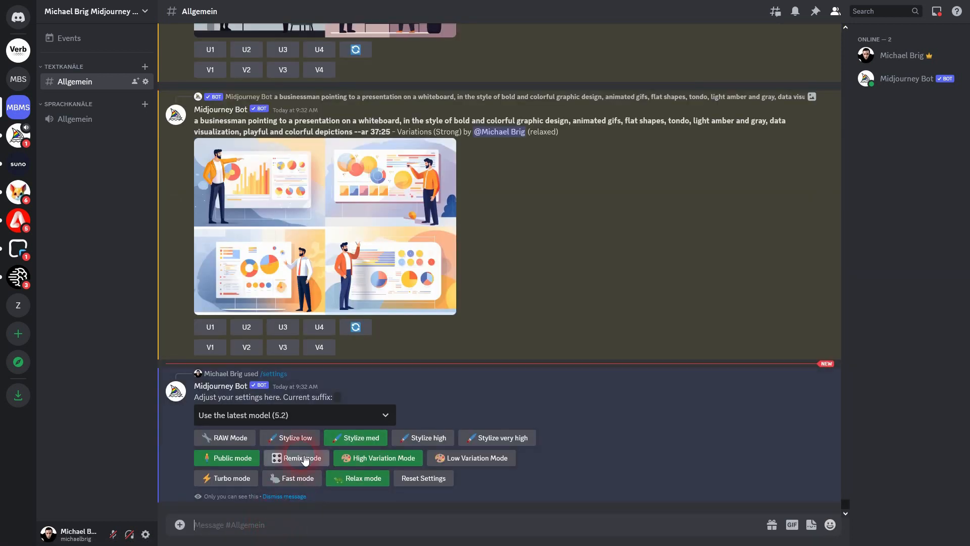
scroll(601, 416, up, 6)
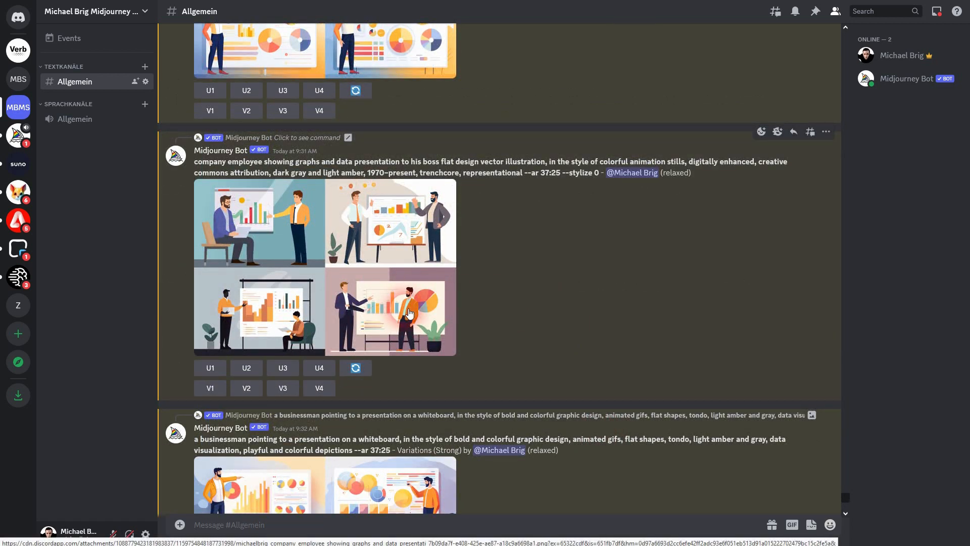
Upscale the fourth company employee image and regenerate the region over the man in the orange jacket with the prompt "background"
click(332, 388)
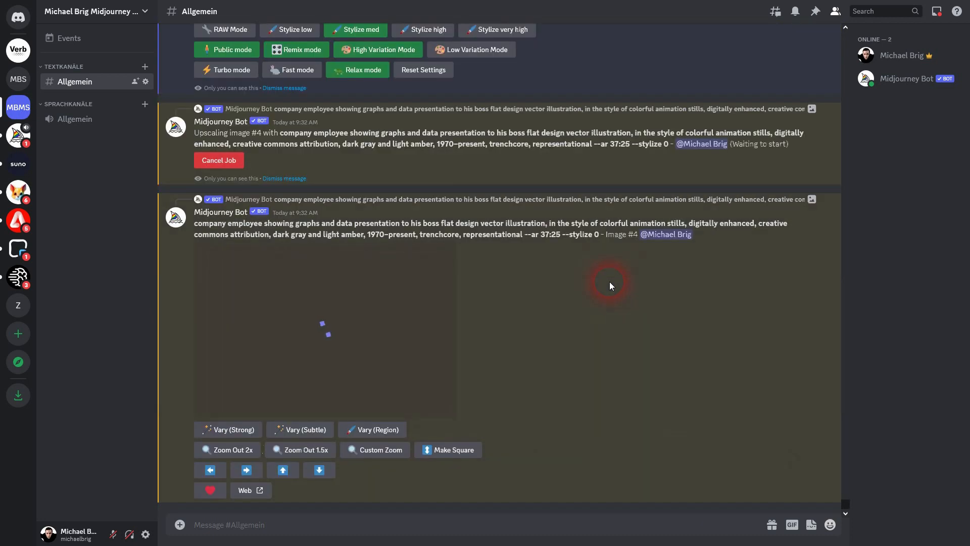
click(373, 433)
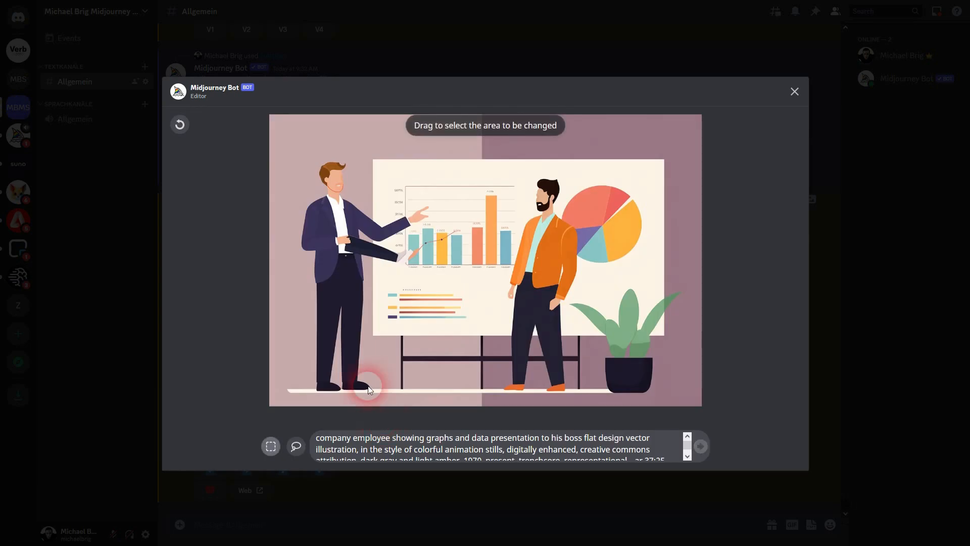
drag(493, 162, 593, 402)
drag(658, 458, 662, 454)
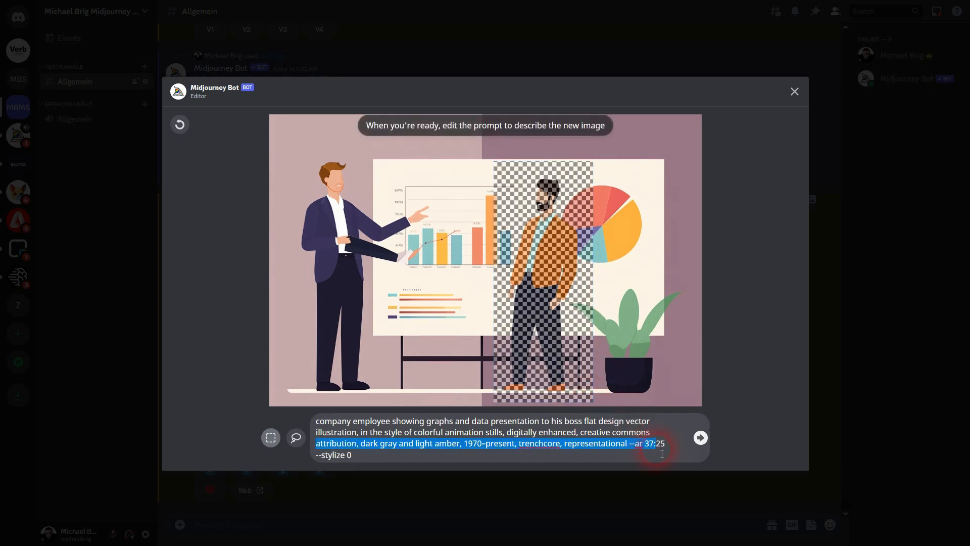
key(ctrl+a)
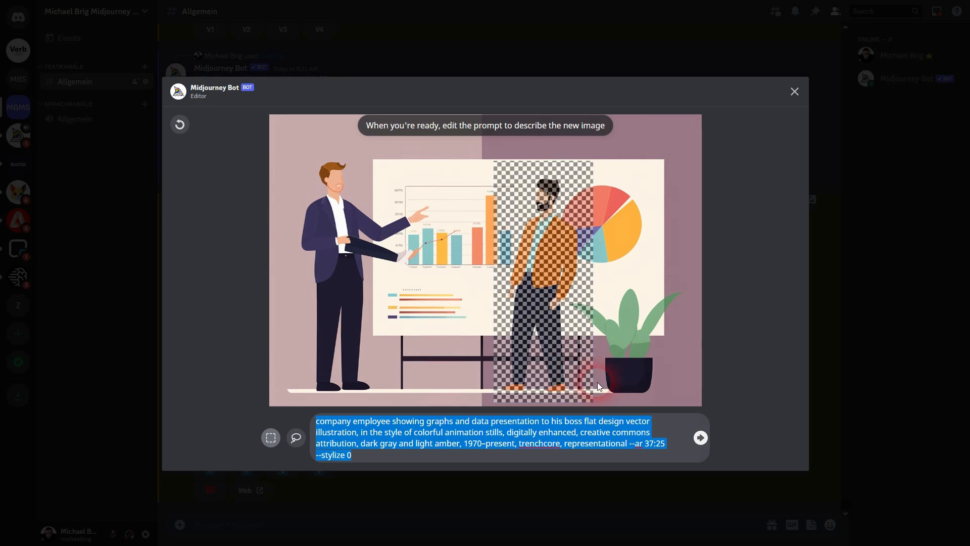
text(background)
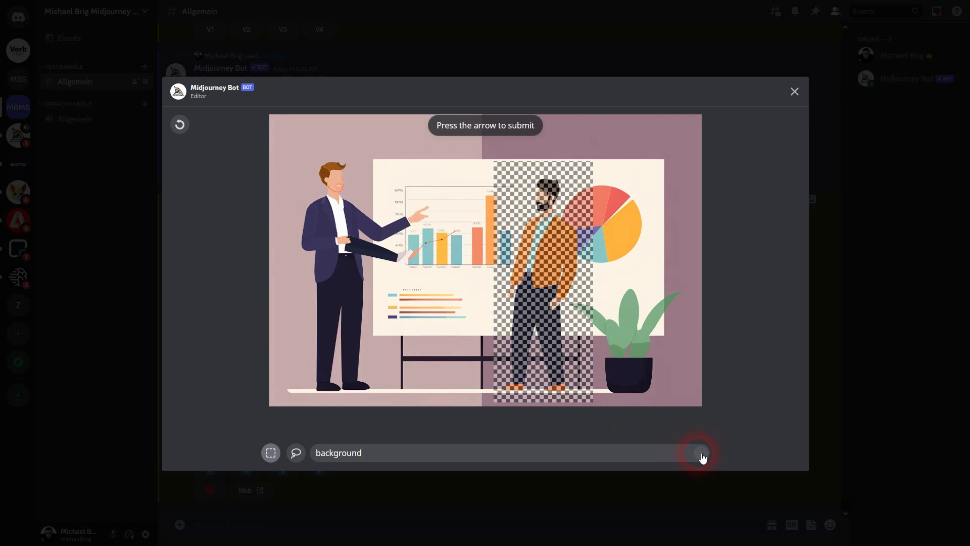
click(703, 457)
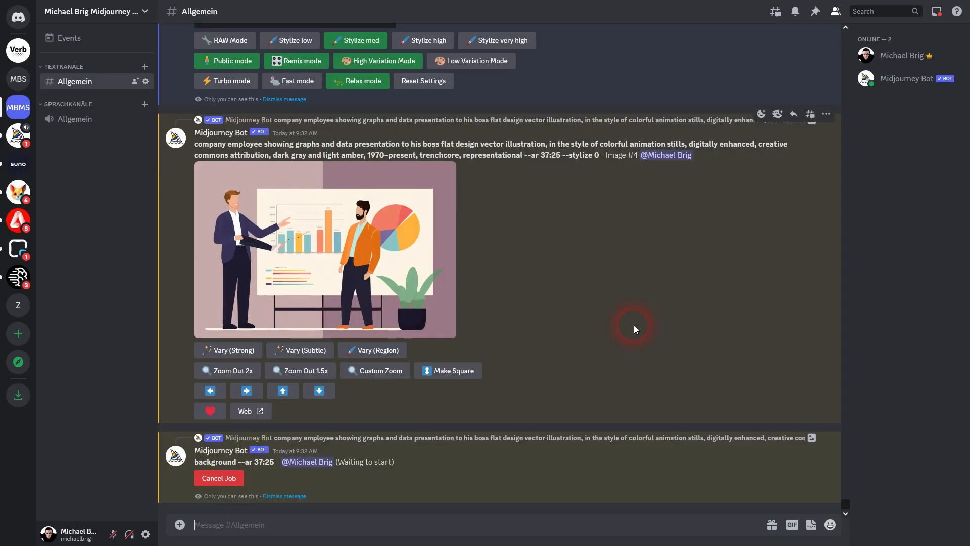
Review the enlarged region variations made with the "background" prompt and upscale the third image
scroll(633, 318, up, 12)
drag(600, 275, 626, 275)
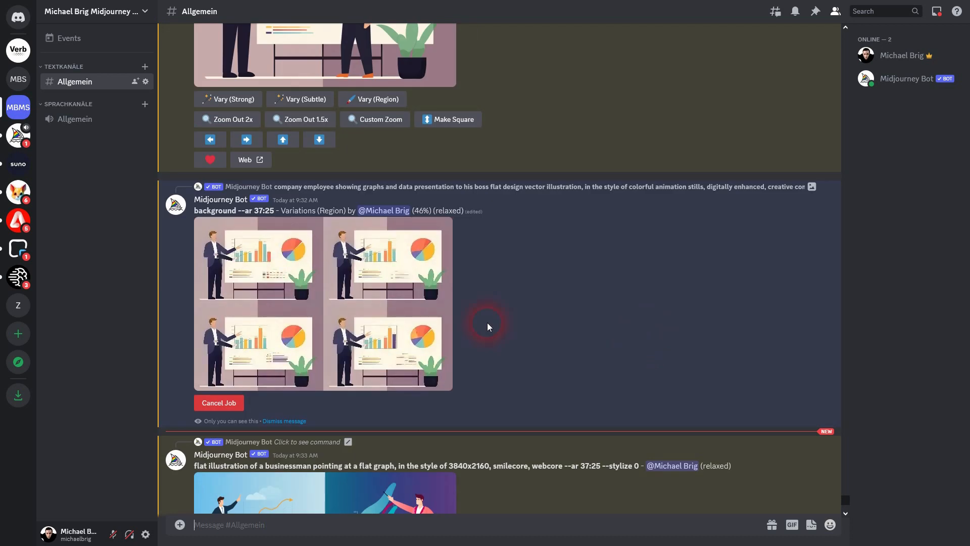
scroll(487, 323, down, 4)
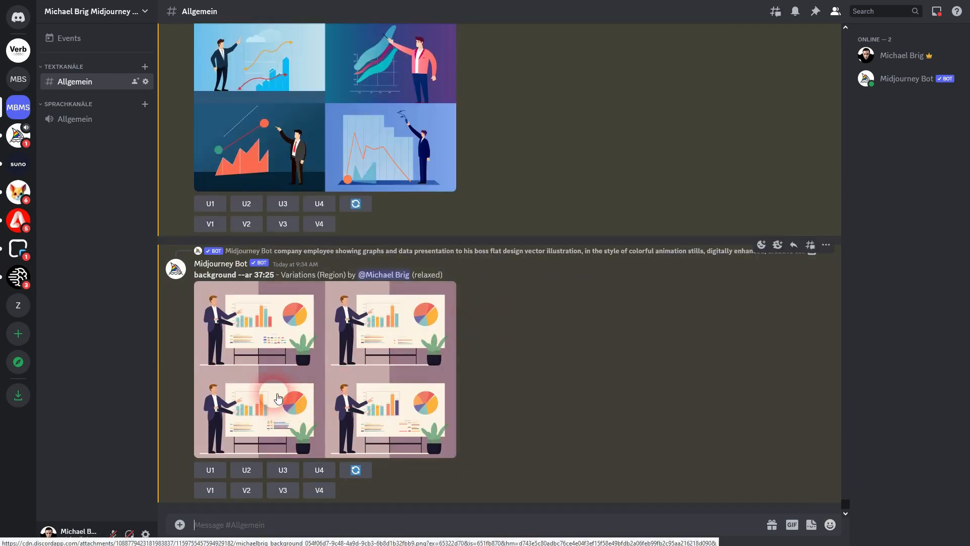
click(273, 393)
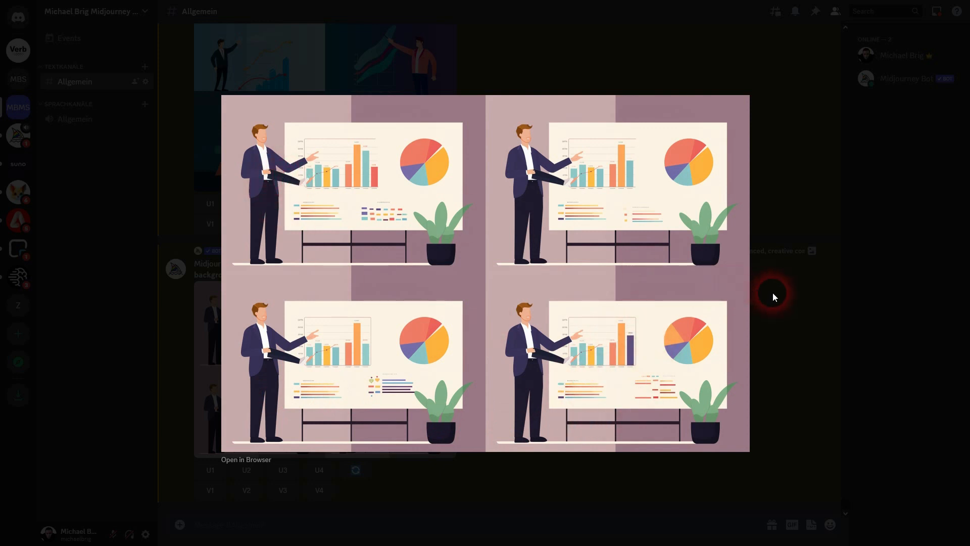
click(799, 272)
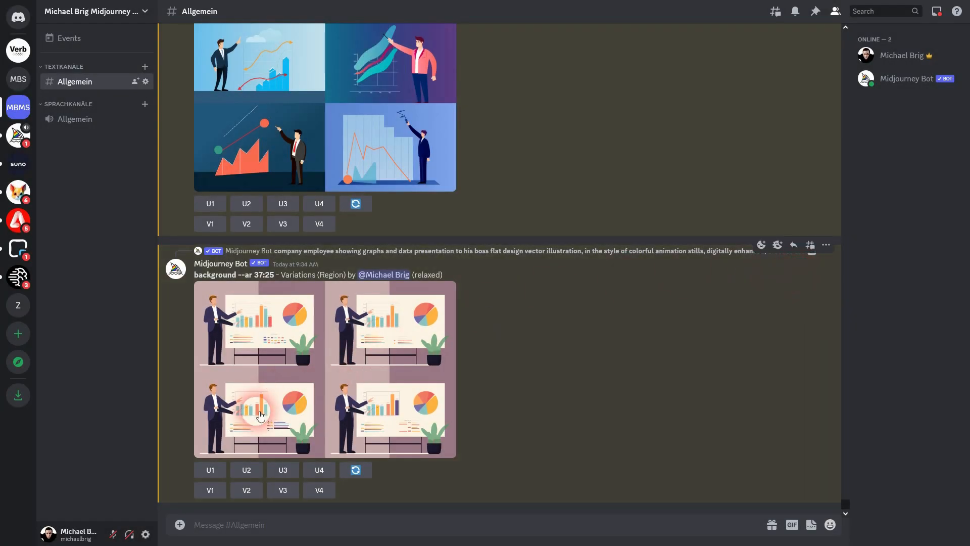
click(283, 470)
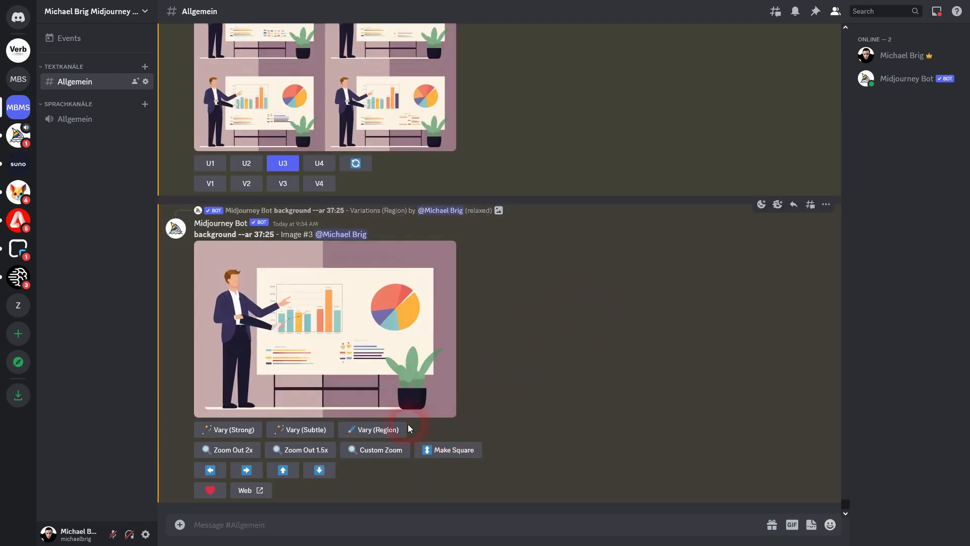
Regenerate the region around the presenter's malformed lower arm with an empty prompt
click(378, 430)
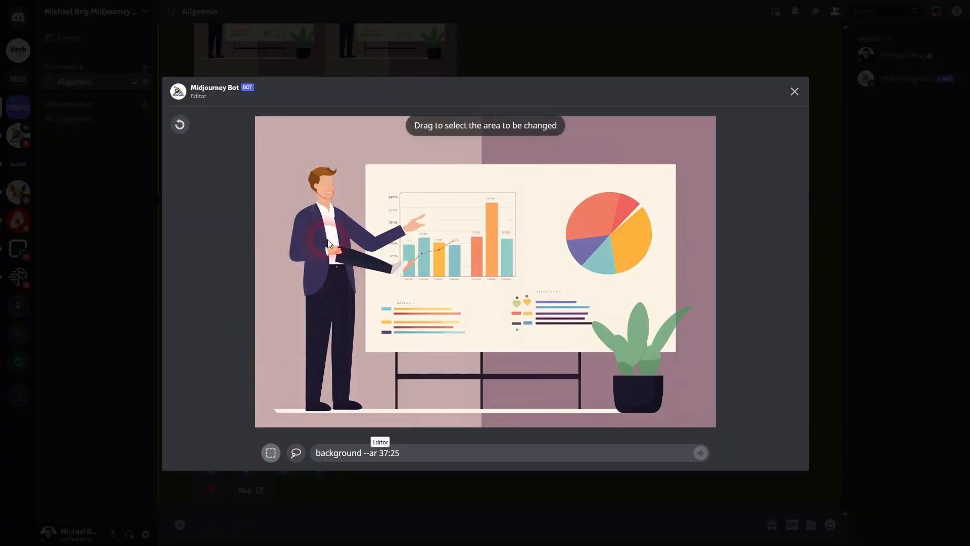
drag(316, 235, 412, 290)
click(415, 457)
drag(420, 462, 312, 457)
key(BackSpace)
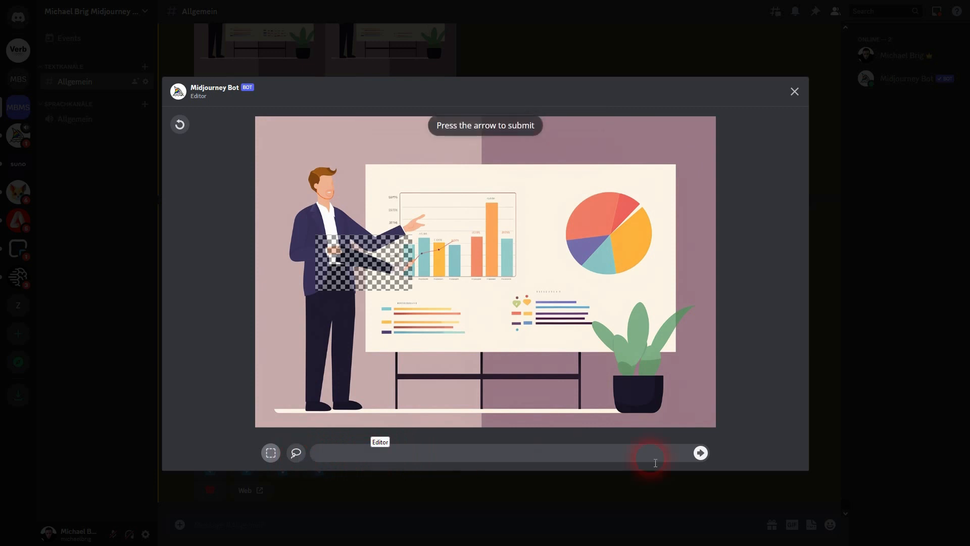
click(700, 457)
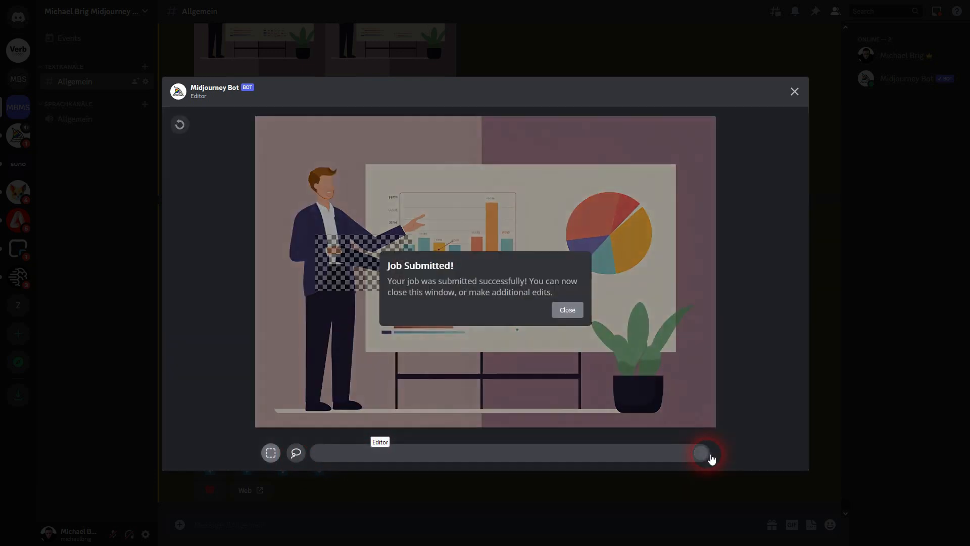
click(710, 458)
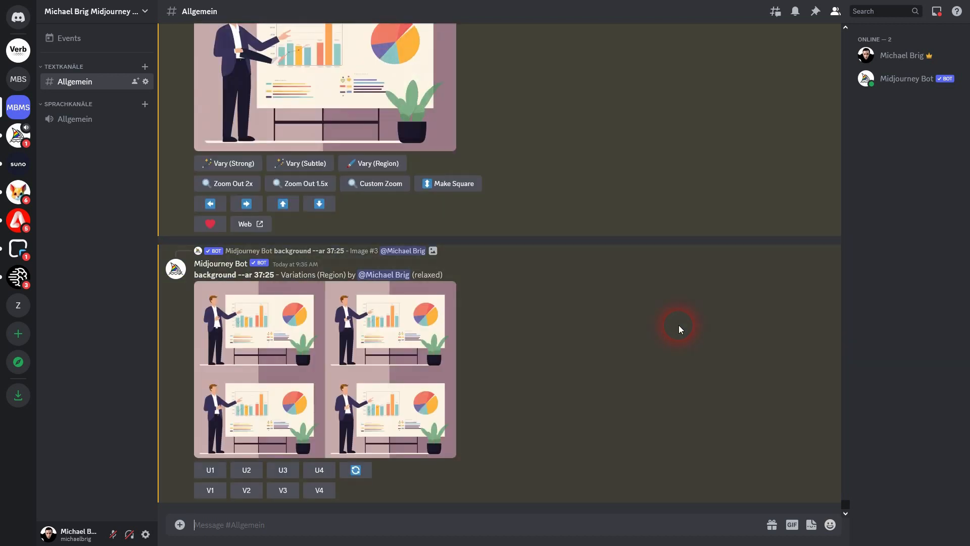
Review the enlarged variations of the corrected arm and upscale the second image
click(402, 360)
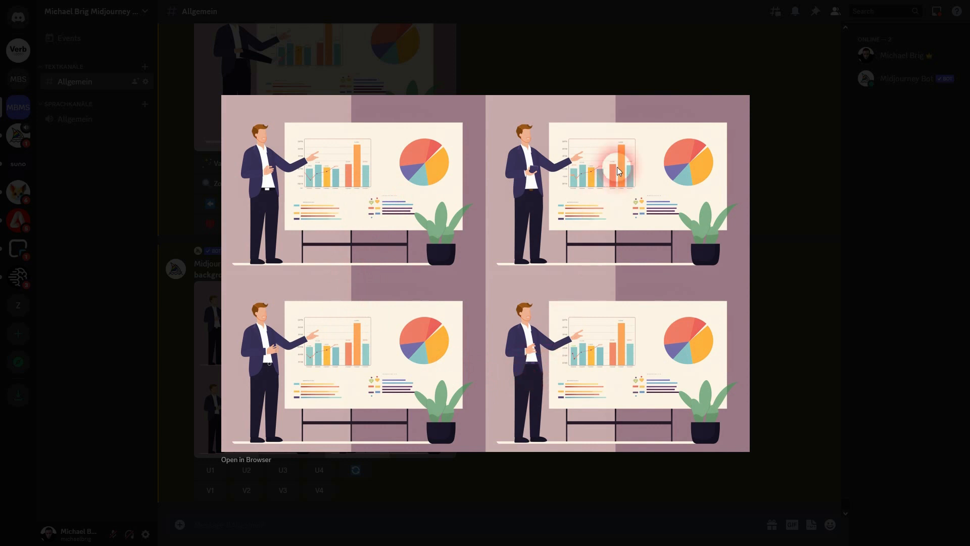
click(820, 238)
click(247, 470)
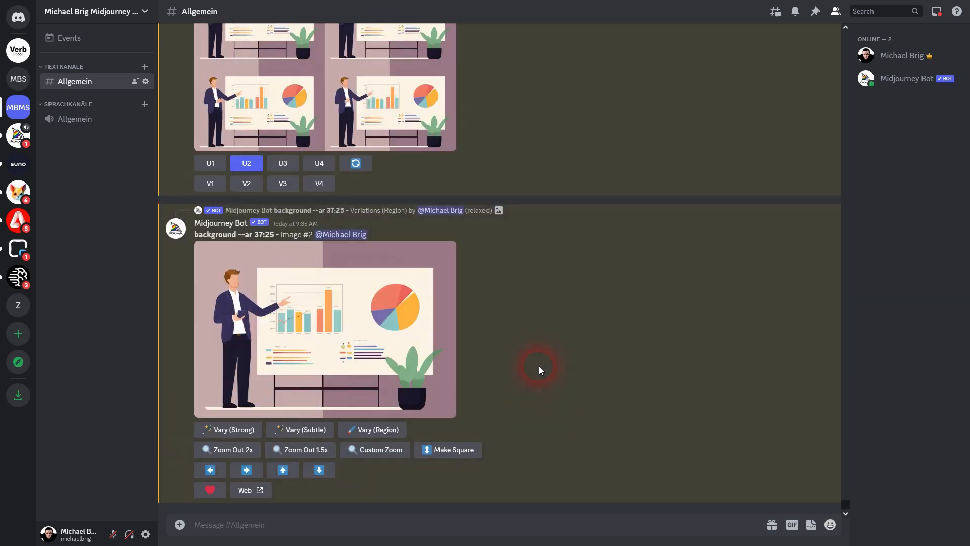
Submit a region variation covering most of the pie chart and the presenter's eyes, with the prompt cleared
click(396, 429)
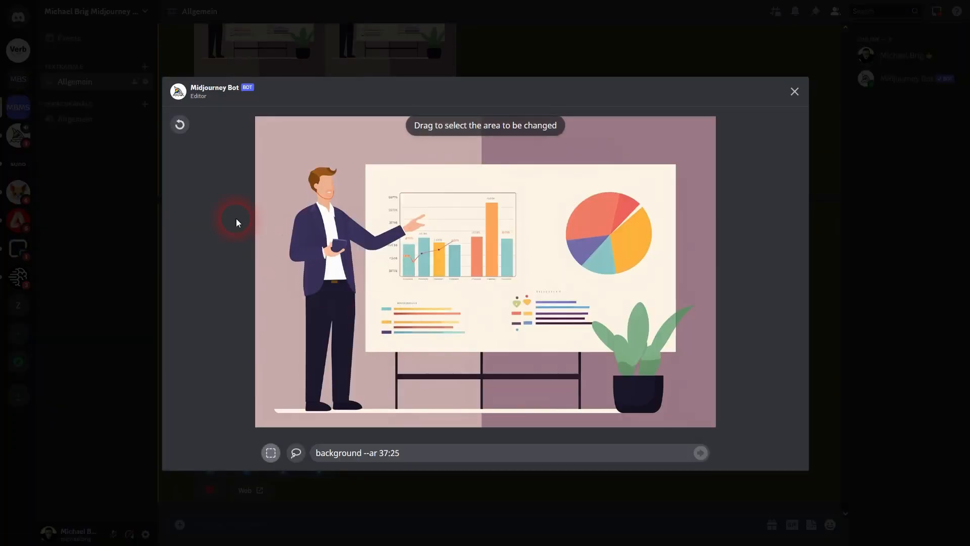
drag(419, 458, 303, 453)
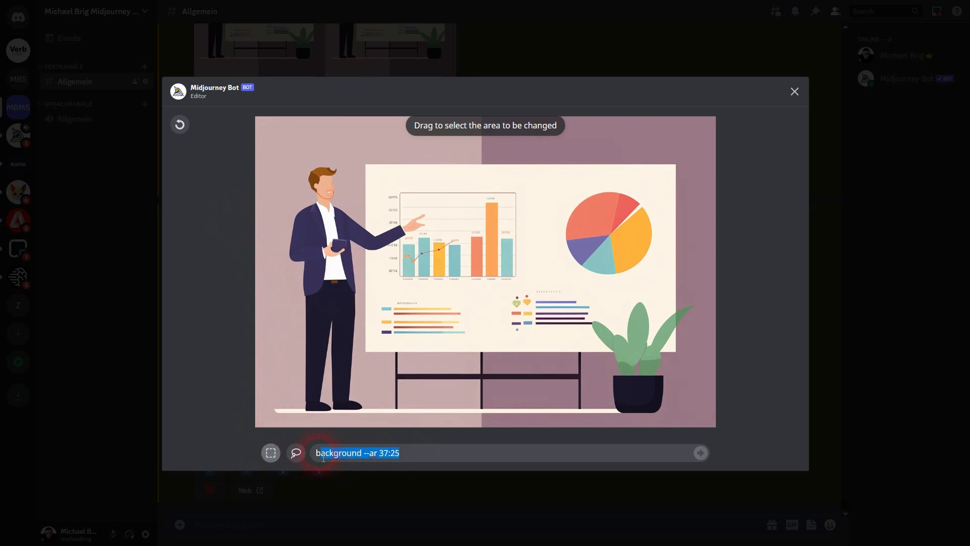
key(BackSpace)
mouse_move(578, 185)
mouse_down()
mouse_move(657, 253)
mouse_move(652, 270)
mouse_up()
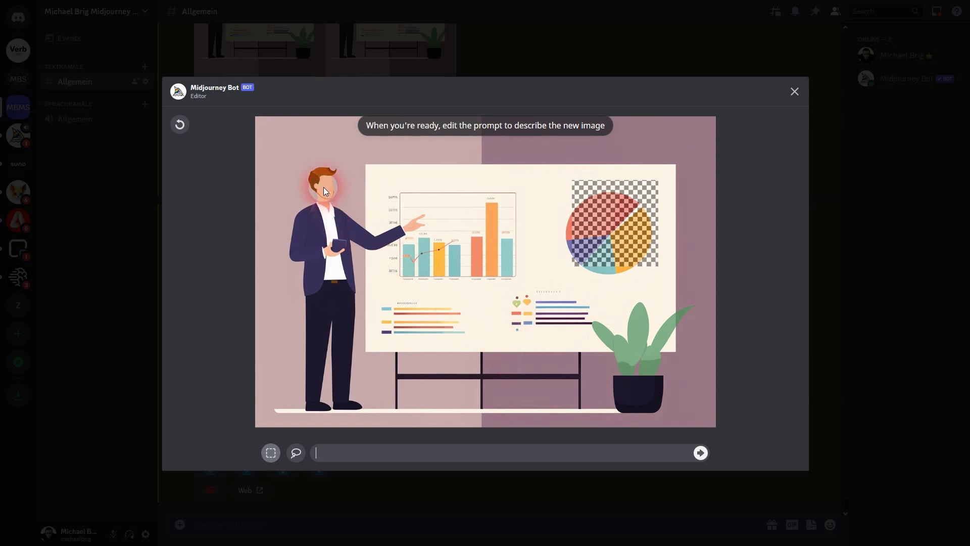
drag(312, 176, 329, 181)
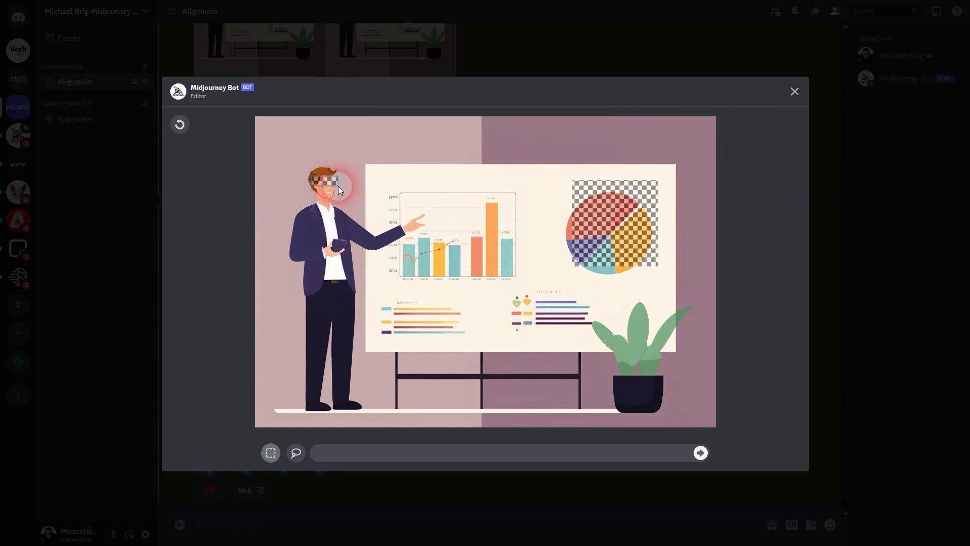
click(702, 452)
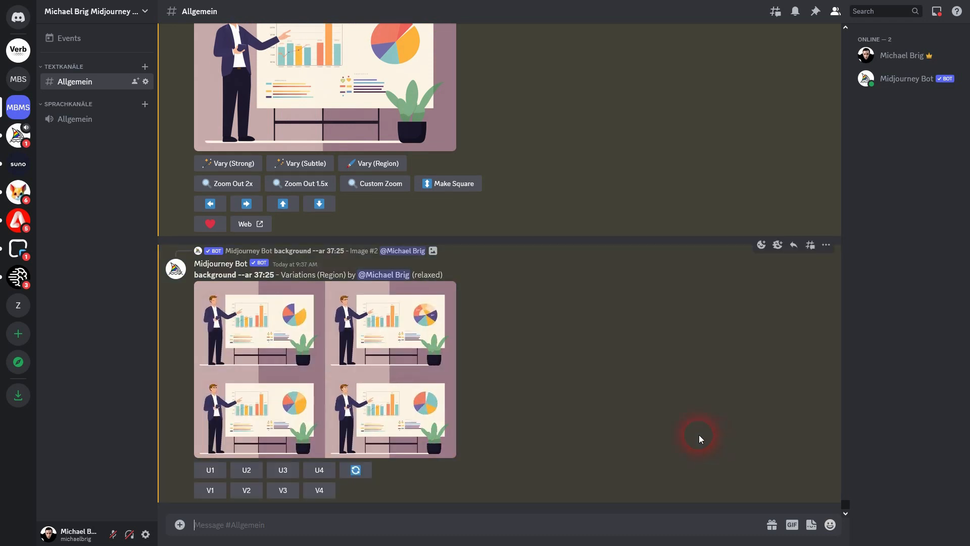
Review the enlarged pie chart and face variations and the bearded presenter grid, and upscale the bearded grid's fourth image
click(353, 360)
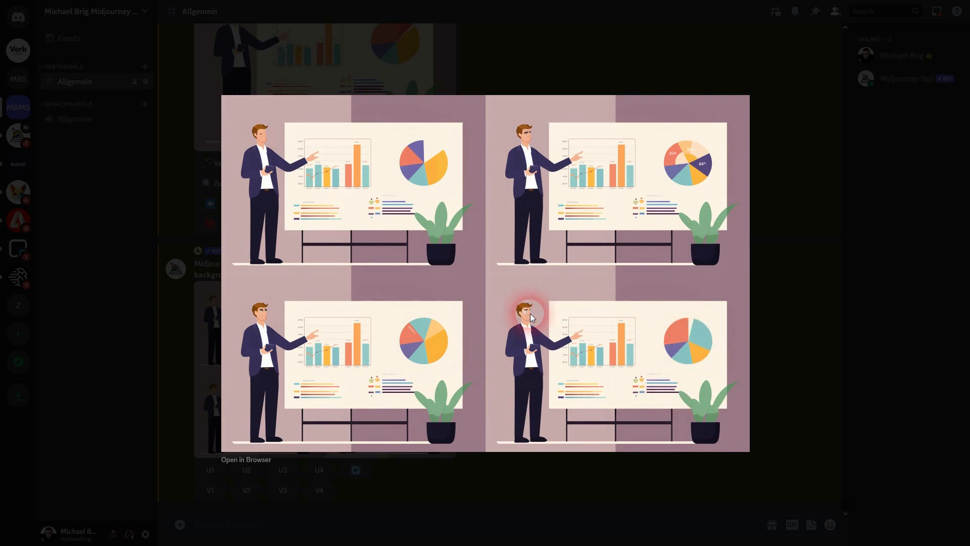
key(Escape)
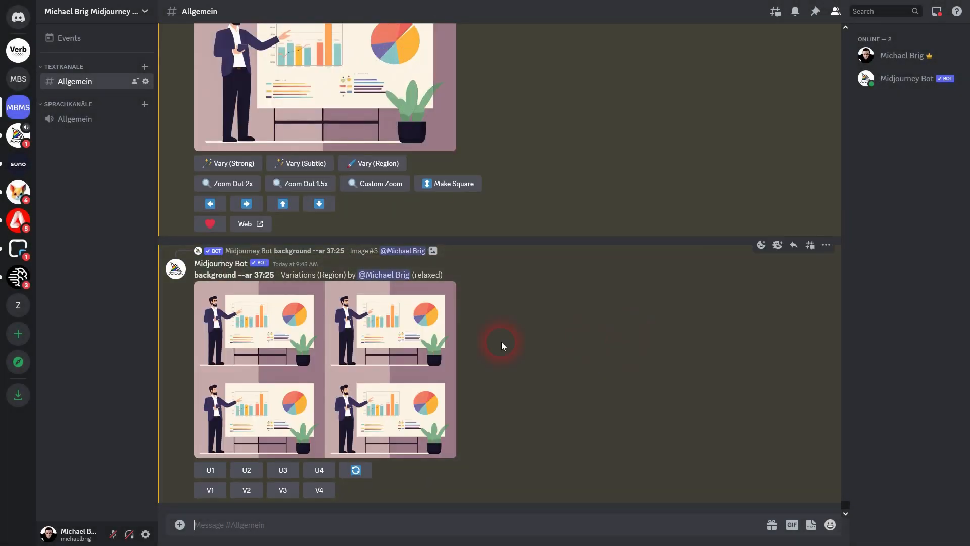
click(372, 337)
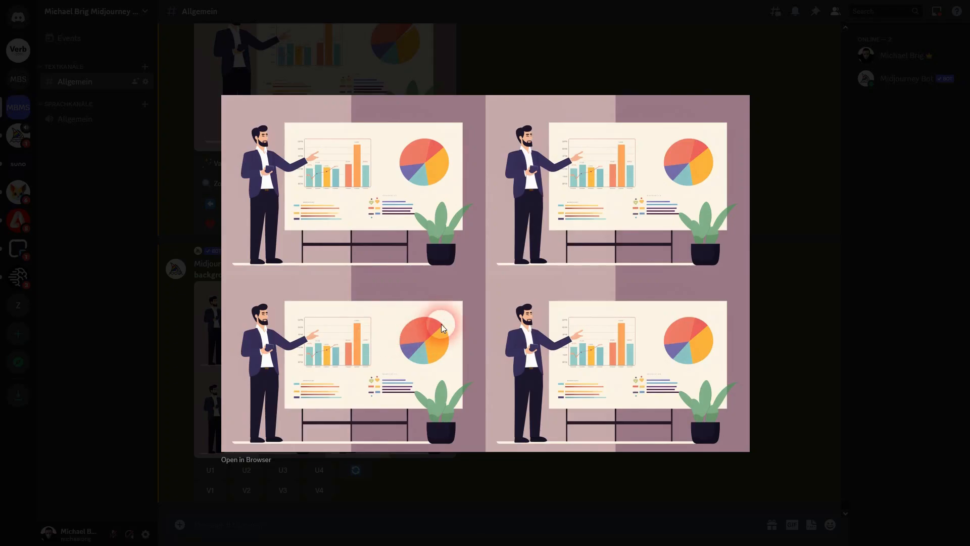
click(818, 237)
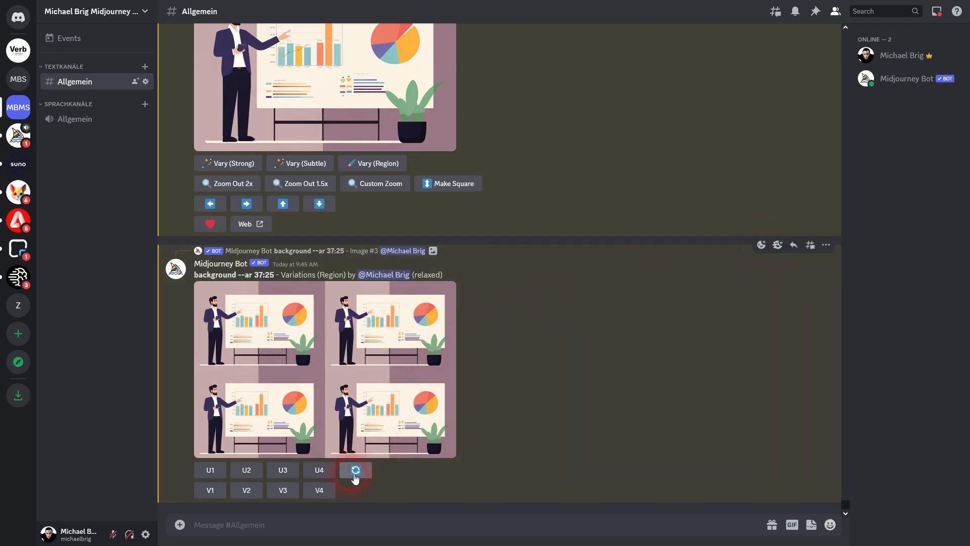
click(321, 470)
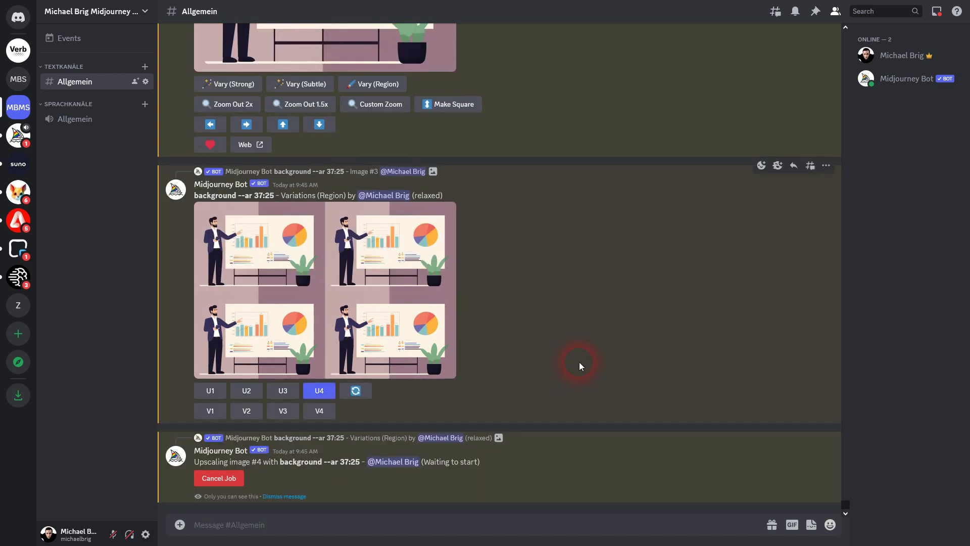
double_click(267, 241)
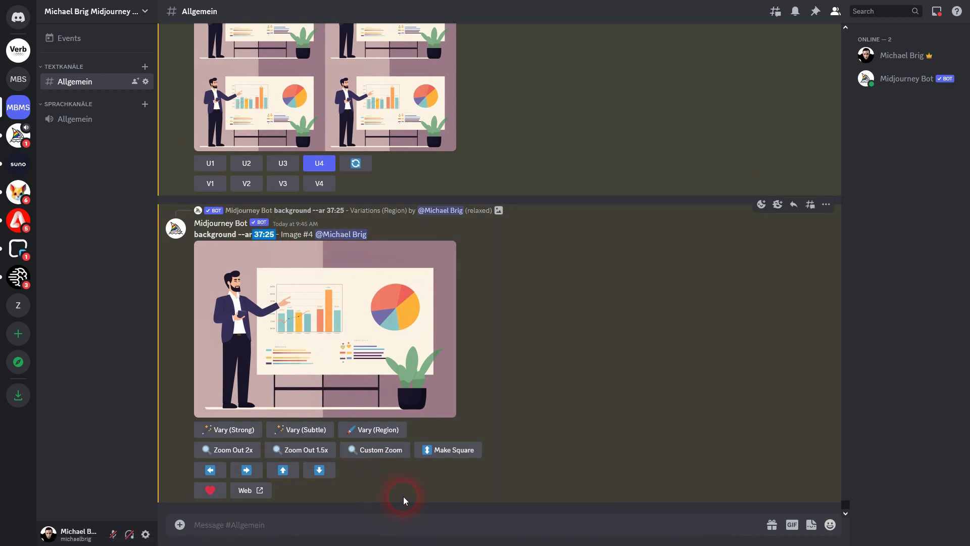
Try a custom zoom of the upscaled bearded presenter image with only --ar 16:9 --zoom 1 and no descriptive text
click(382, 451)
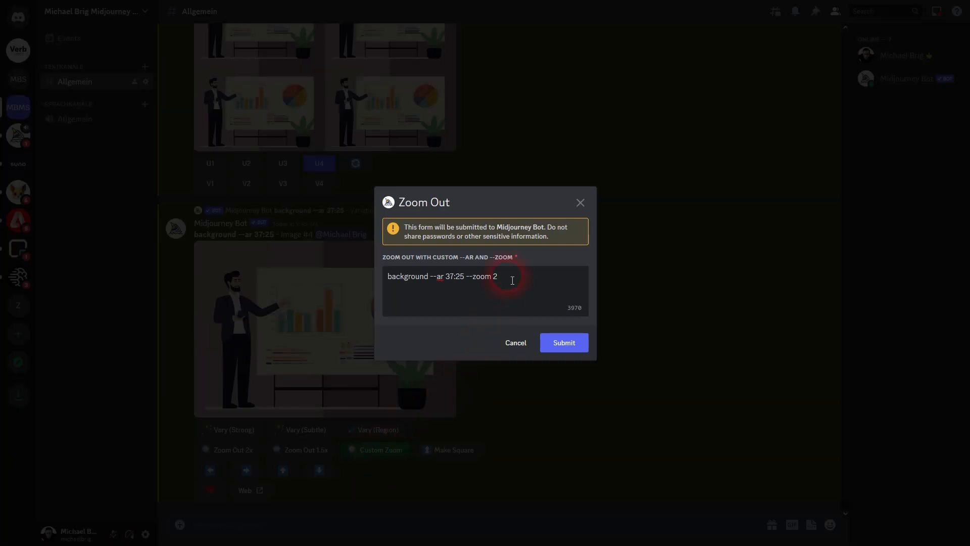
drag(469, 281, 451, 283)
text(16:9)
drag(430, 279, 356, 279)
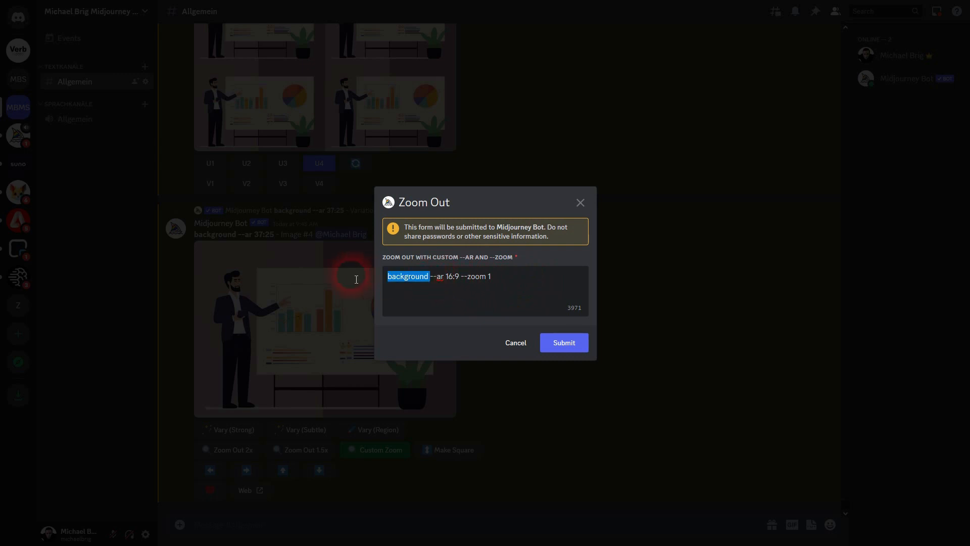
key(BackSpace)
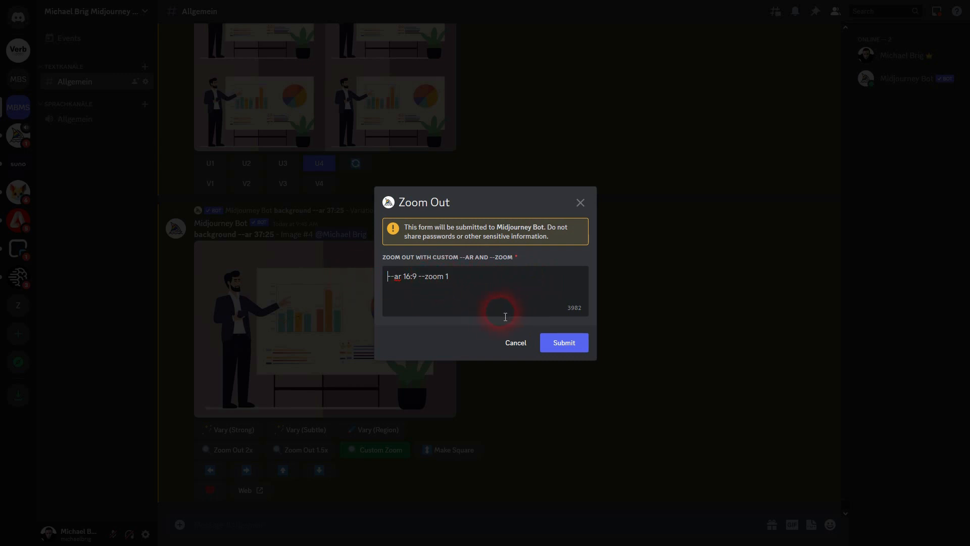
key(Delete)
click(563, 352)
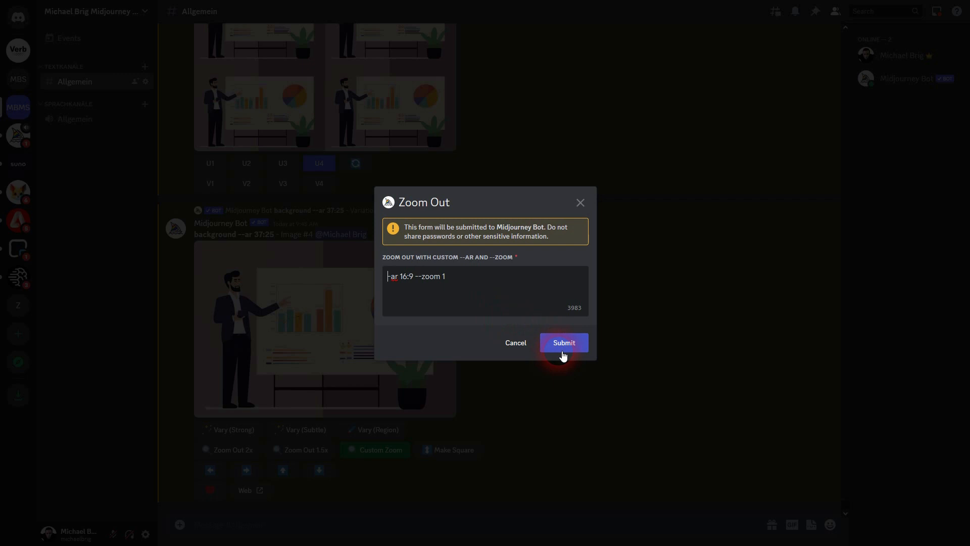
text(-)
click(563, 350)
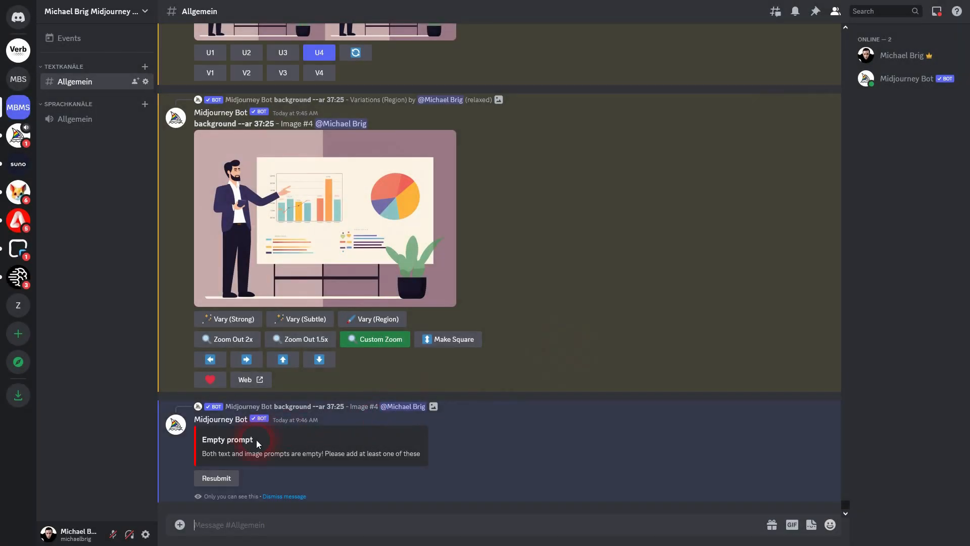
drag(219, 454, 330, 455)
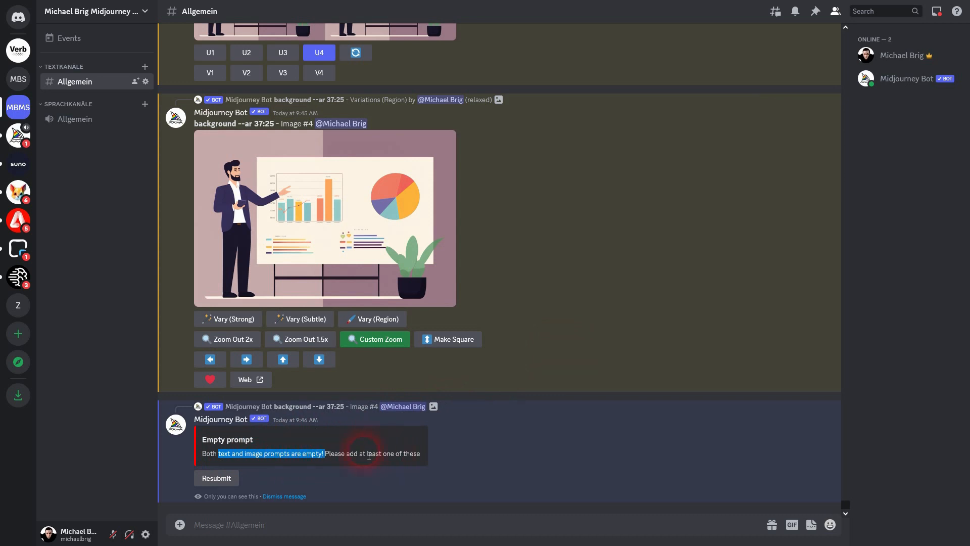
Submit a custom zoom of the upscaled bearded presenter image with the prompt background --ar 16:9 --zoom 1
click(375, 340)
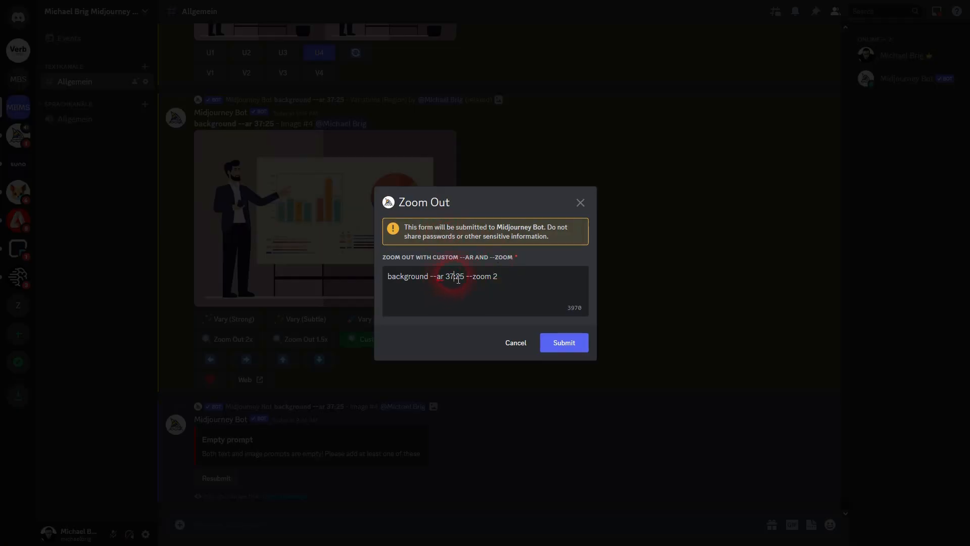
key(BackSpace)
key(BackSpace)
text(16)
key(BackSpace)
key(Delete)
text(9)
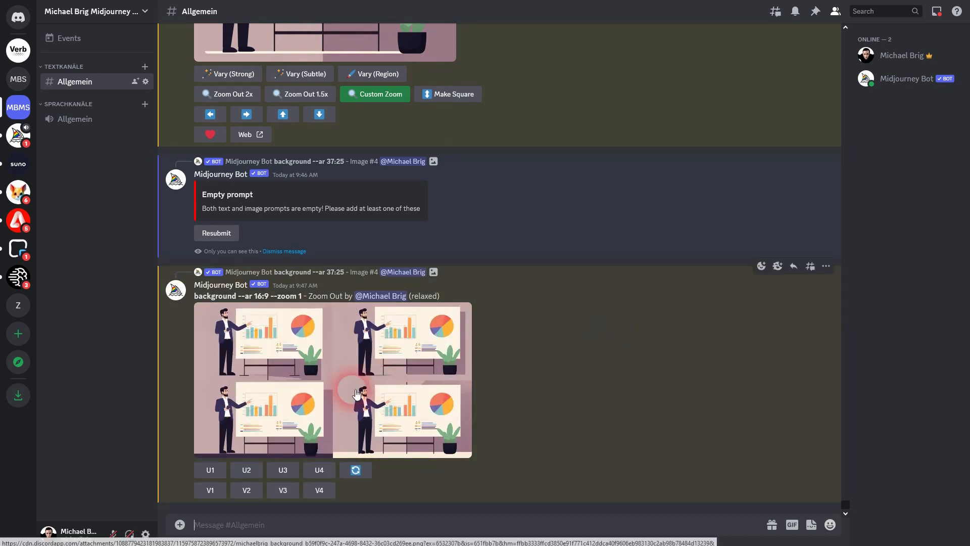
Review the enlarged 16:9 zoom-out grid and upscale its third image
click(338, 395)
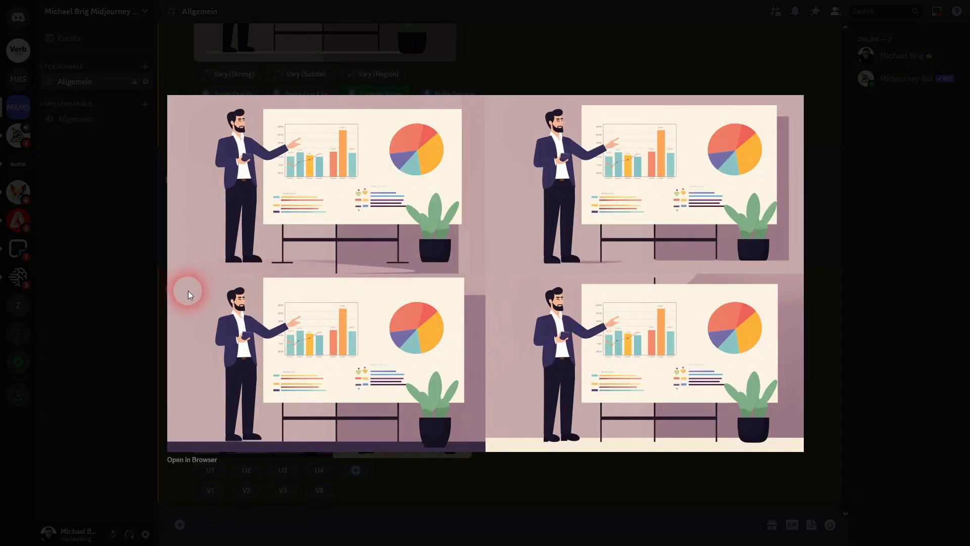
click(891, 303)
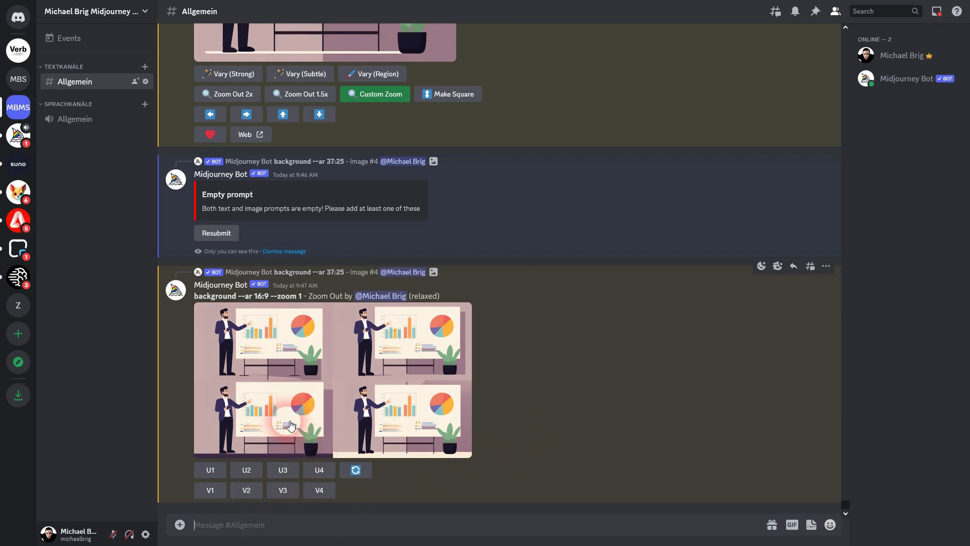
click(283, 470)
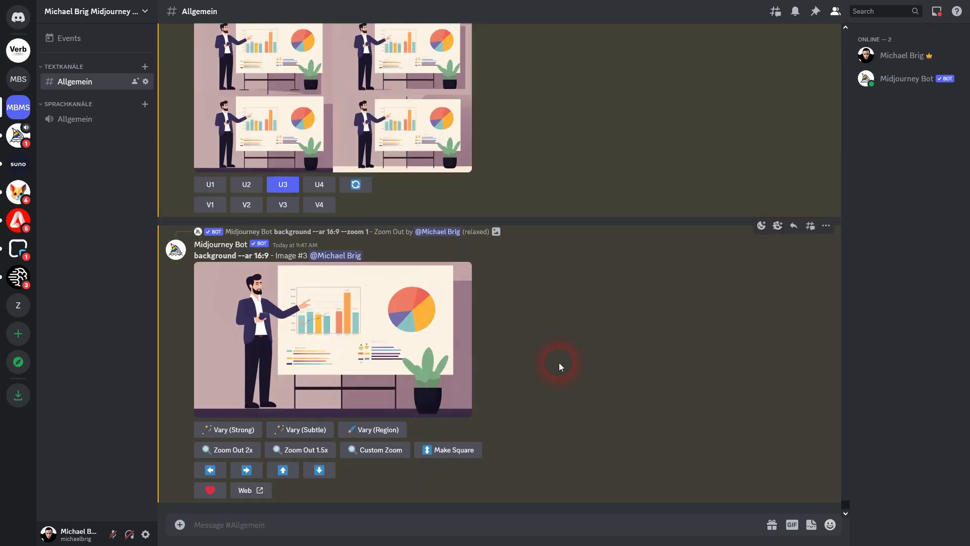
Open the upscaled 16:9 presenter image in the browser at full size and save it as a PNG file
click(370, 349)
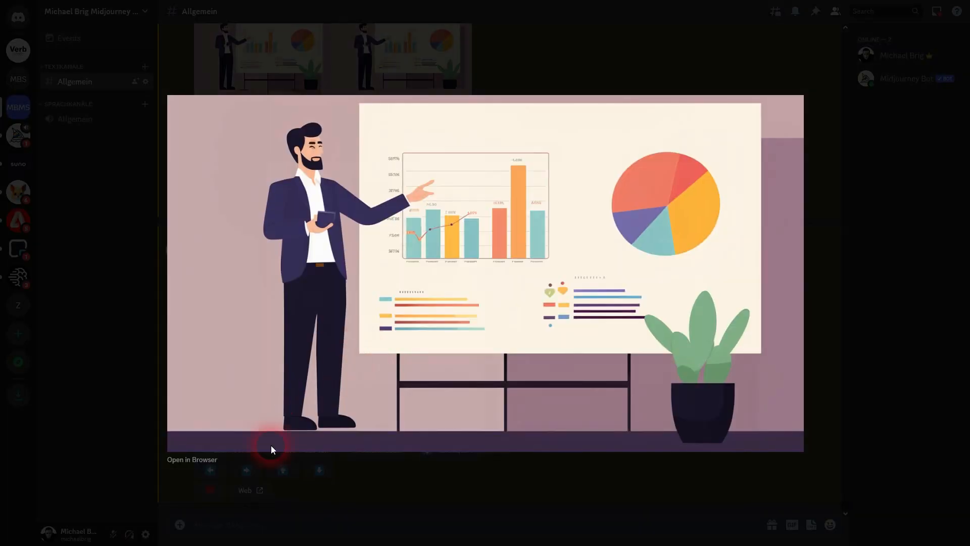
click(184, 460)
right_click(378, 244)
click(410, 247)
click(534, 298)
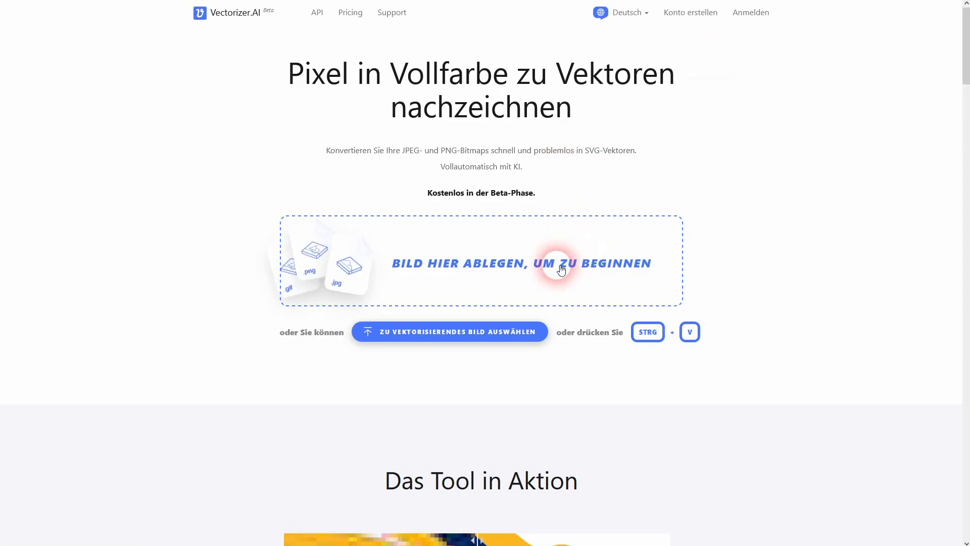
Switch to Vectorizer.AI and upload the saved presenter PNG from the Downloads folder for vectorizing
click(562, 271)
click(53, 49)
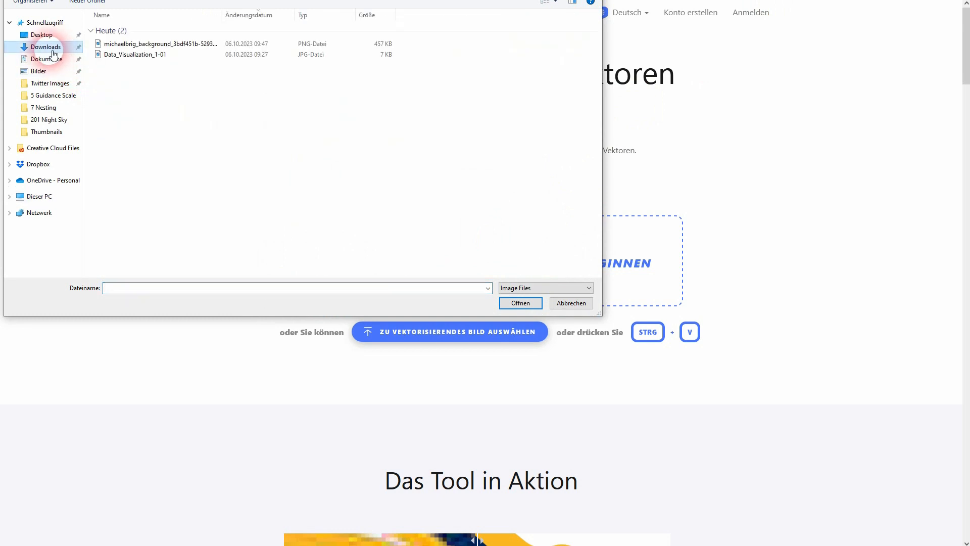
double_click(137, 46)
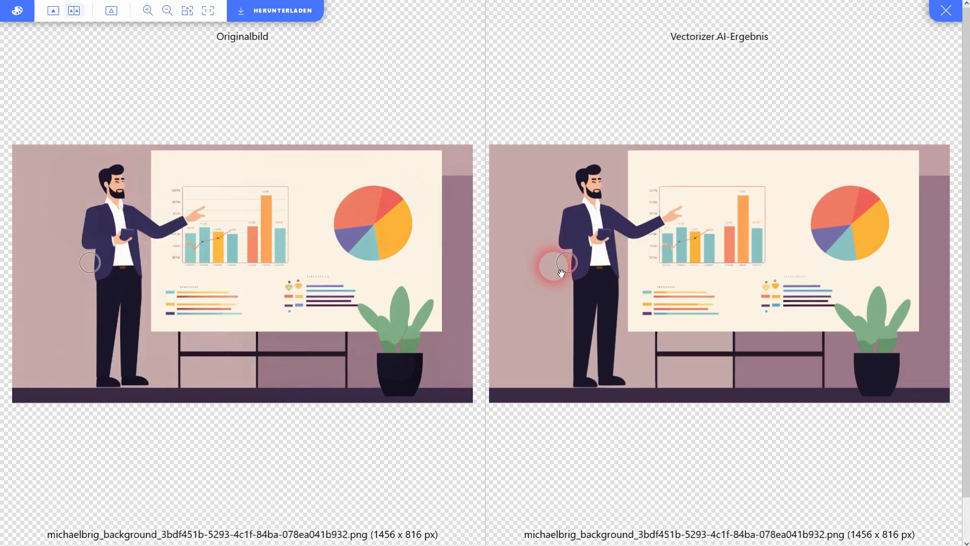
Compare the pie chart's edges in the original and vectorized versions, and download the result as an SVG 1.1 file
scroll(408, 275, up, 5)
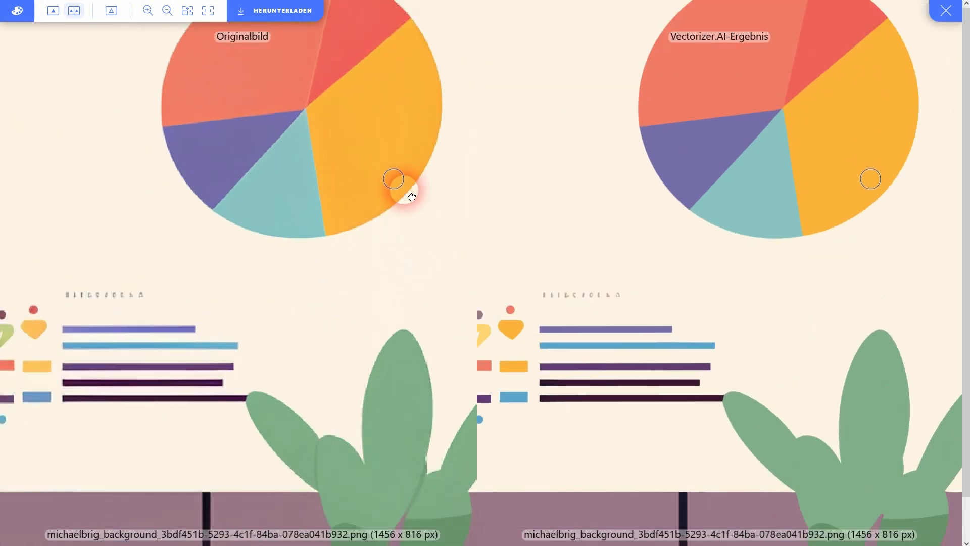
scroll(401, 202, up, 3)
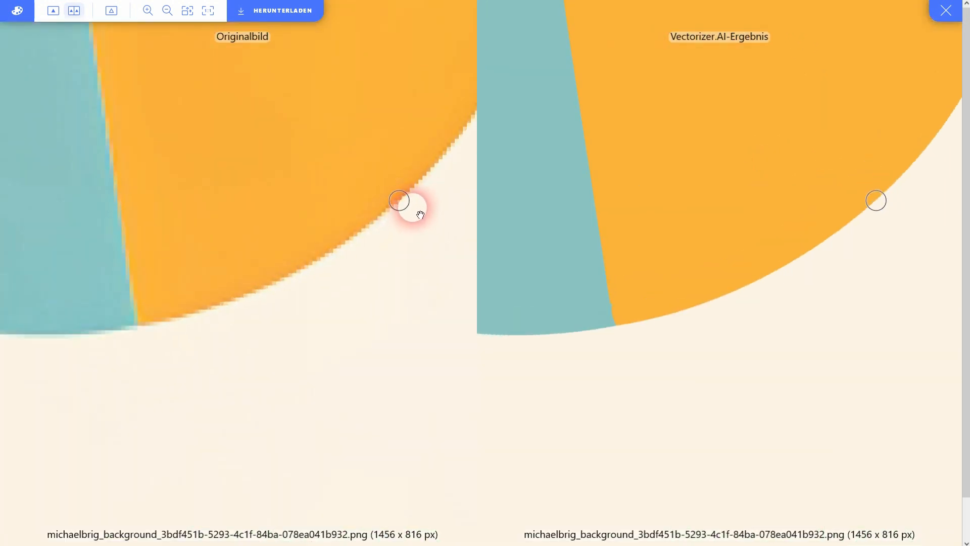
scroll(419, 215, down, 5)
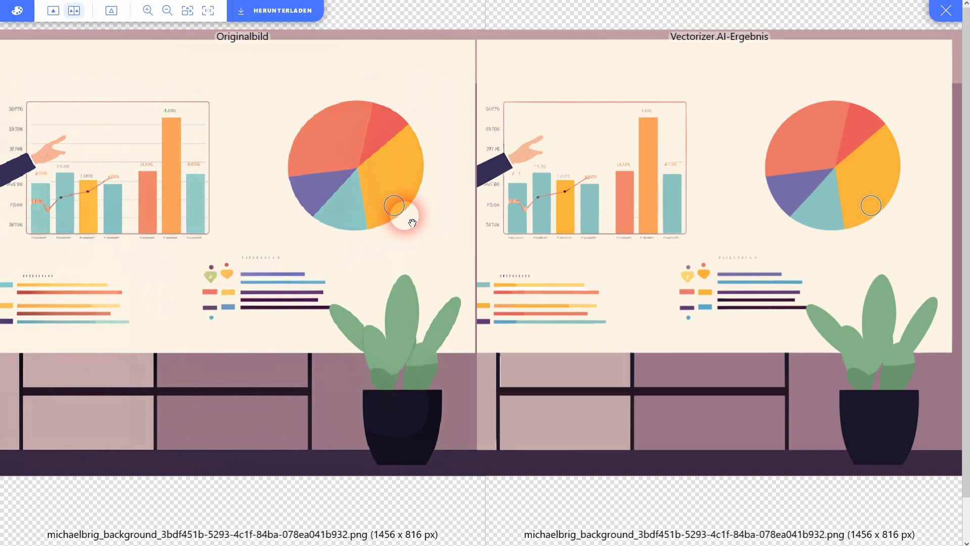
click(285, 21)
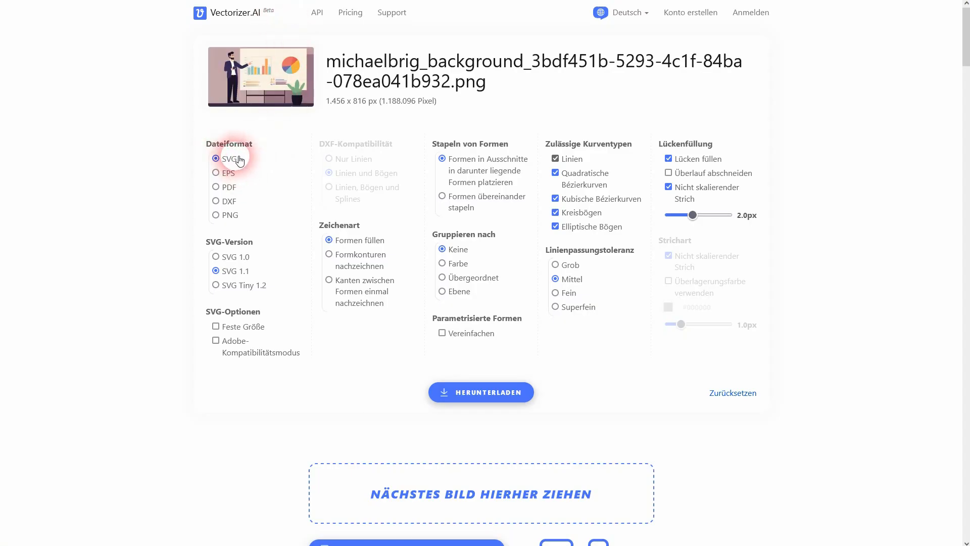
click(493, 394)
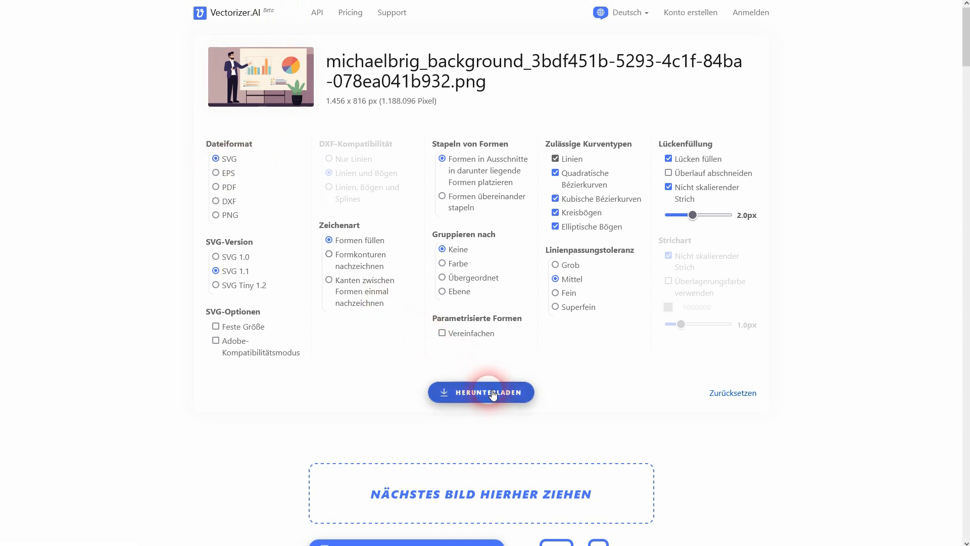
click(830, 306)
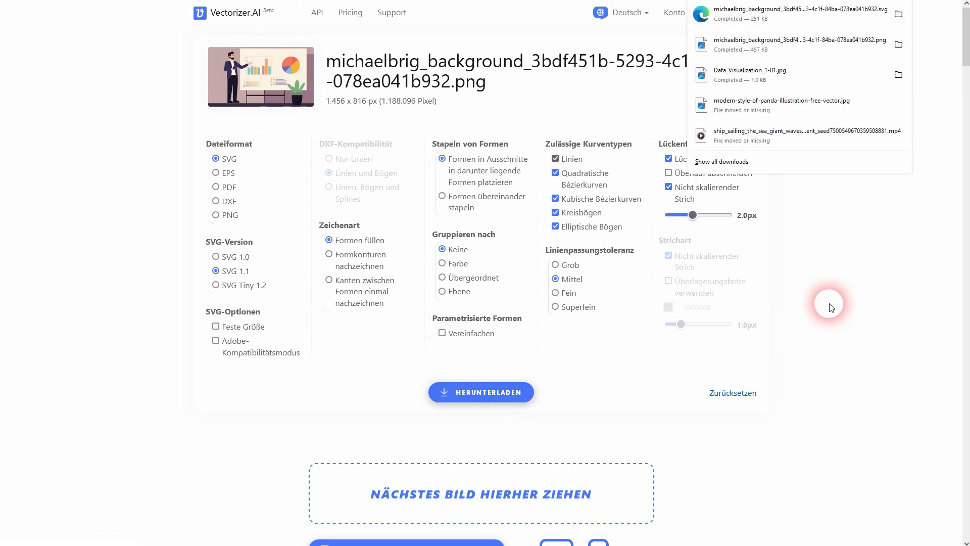
click(858, 299)
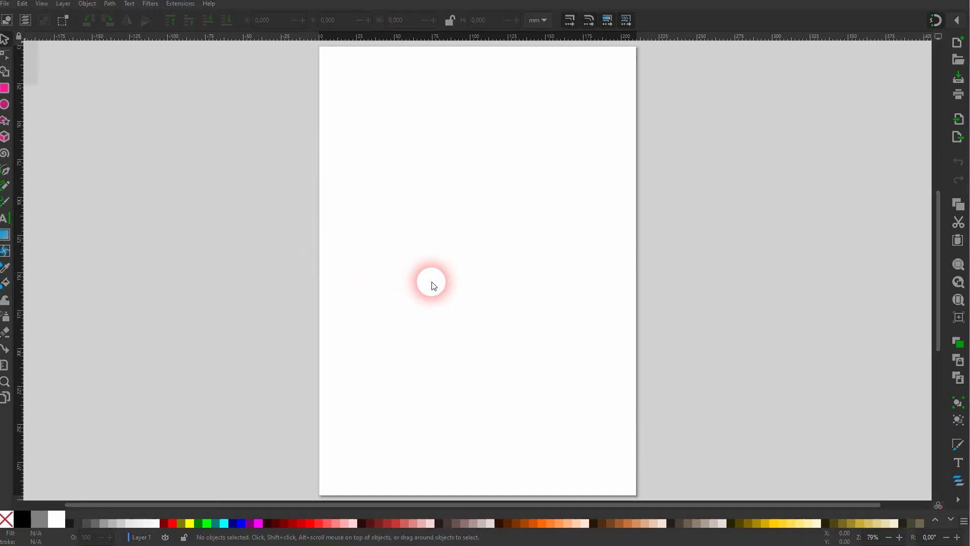
Switch to Inkscape and import the downloaded SVG as editable objects in the current file
drag(0, 0, 277, 151)
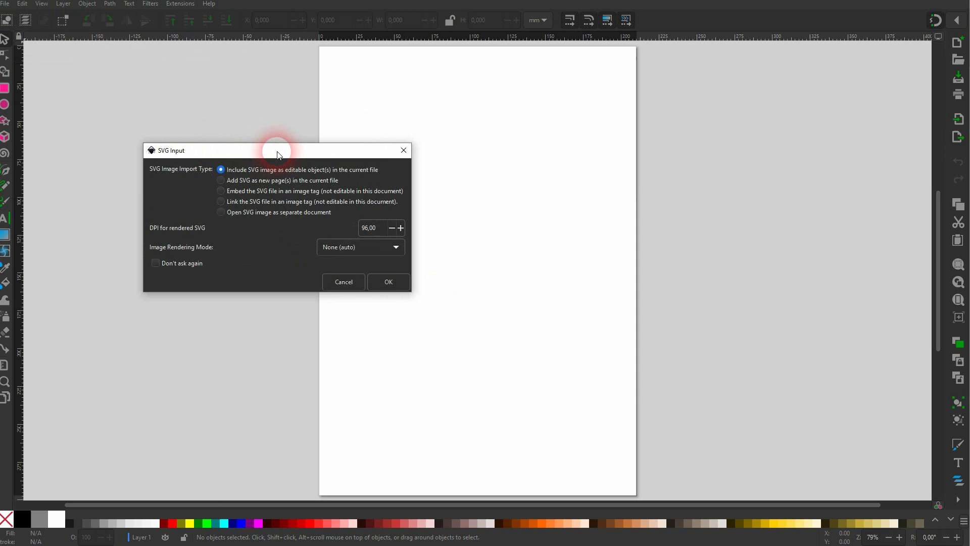
click(386, 281)
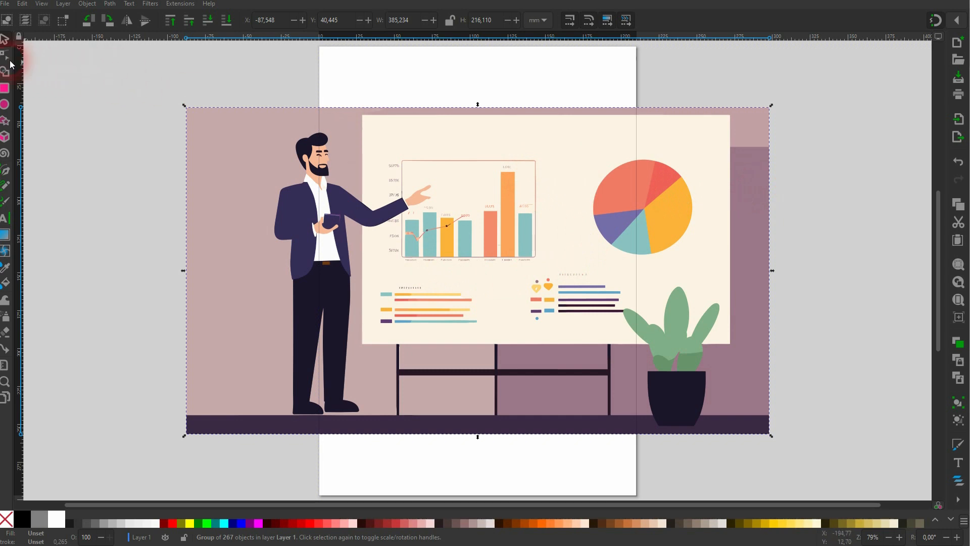
Using the Node tool, delete the last character of the garbled label above the fourth bar and select the U-shaped character above the coral bar
click(5, 56)
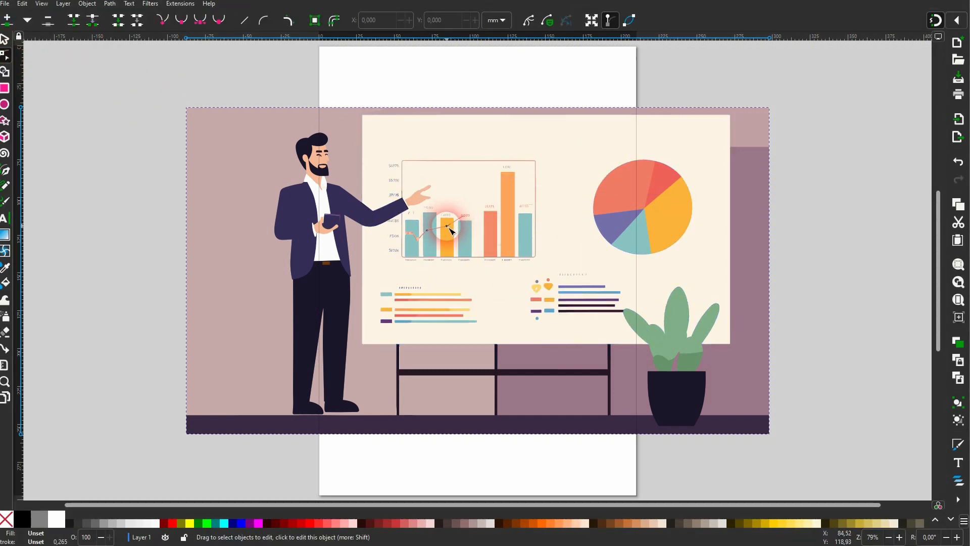
ctrl+scroll(470, 207, up, 4)
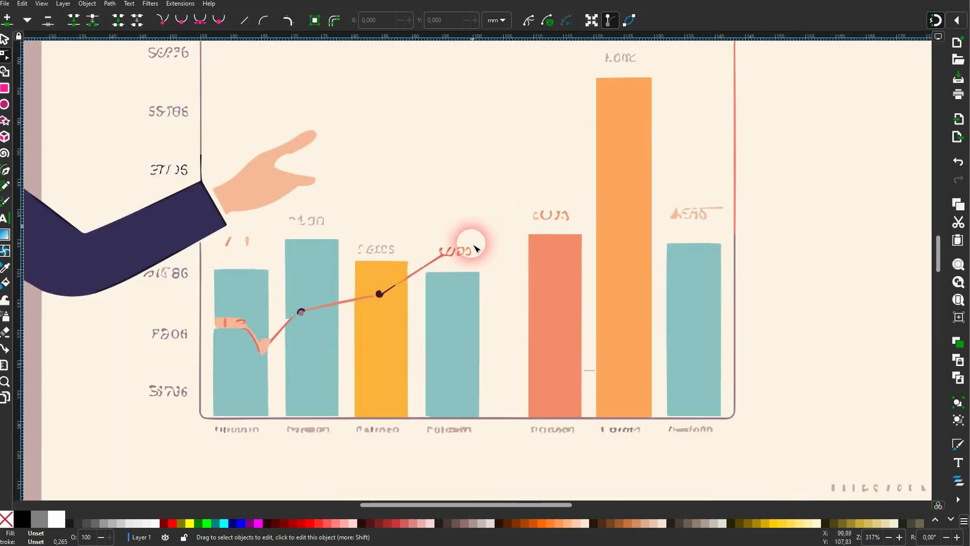
ctrl+scroll(474, 247, up, 2)
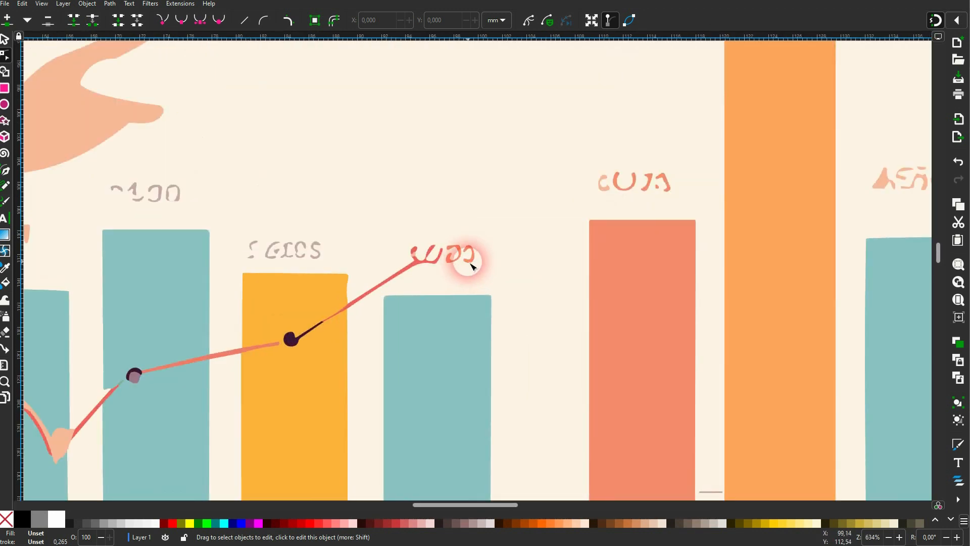
click(469, 259)
drag(372, 221, 498, 275)
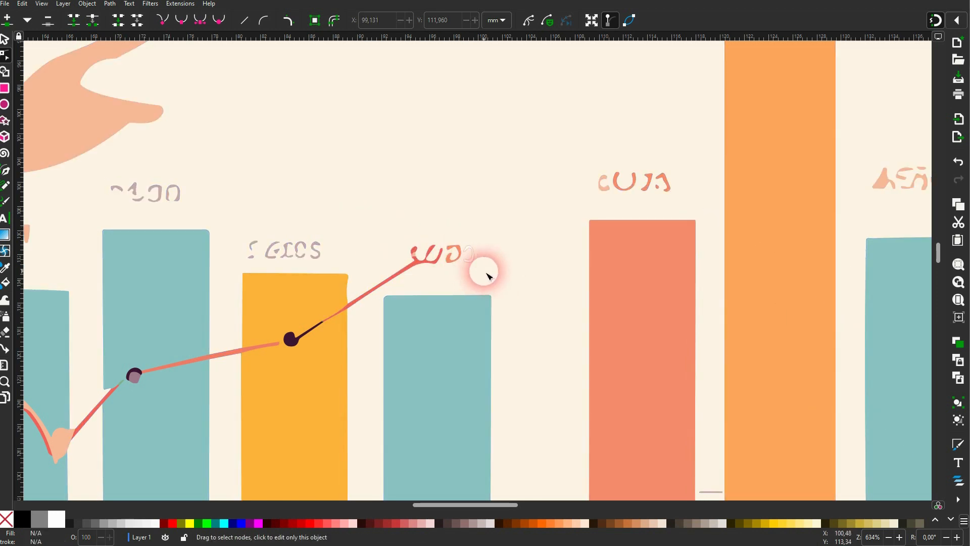
drag(476, 243, 374, 282)
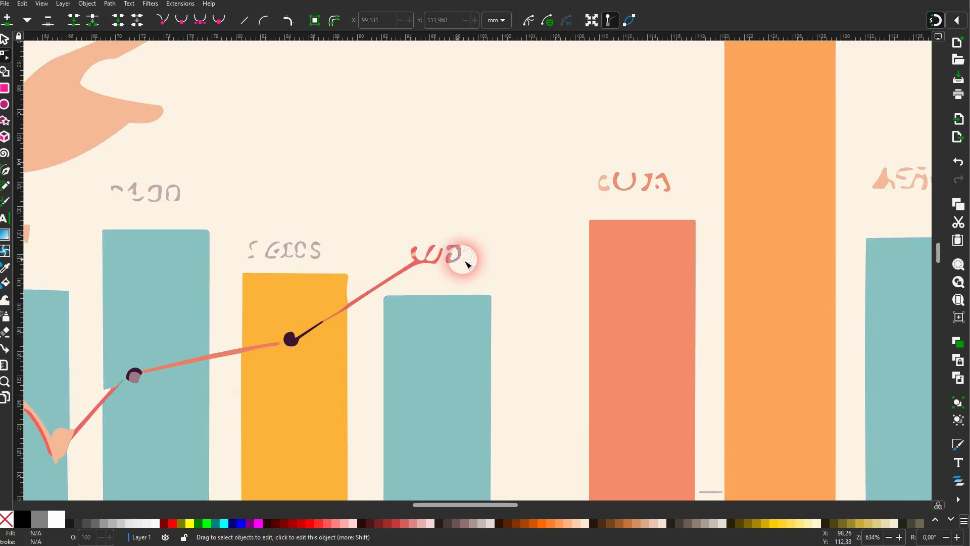
click(617, 182)
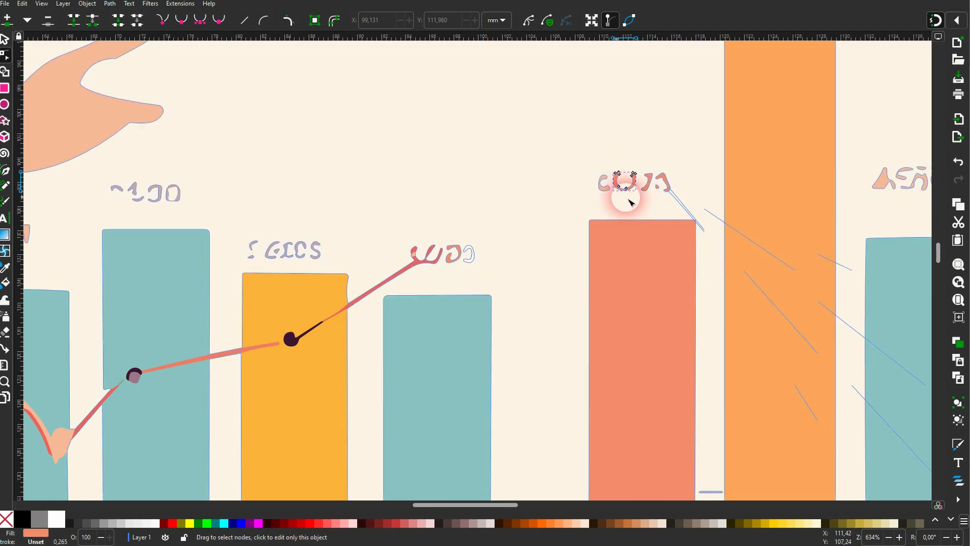
Switch back to the Selector tool and select the whole imported presenter illustration as a group
scroll(440, 240, down, 5)
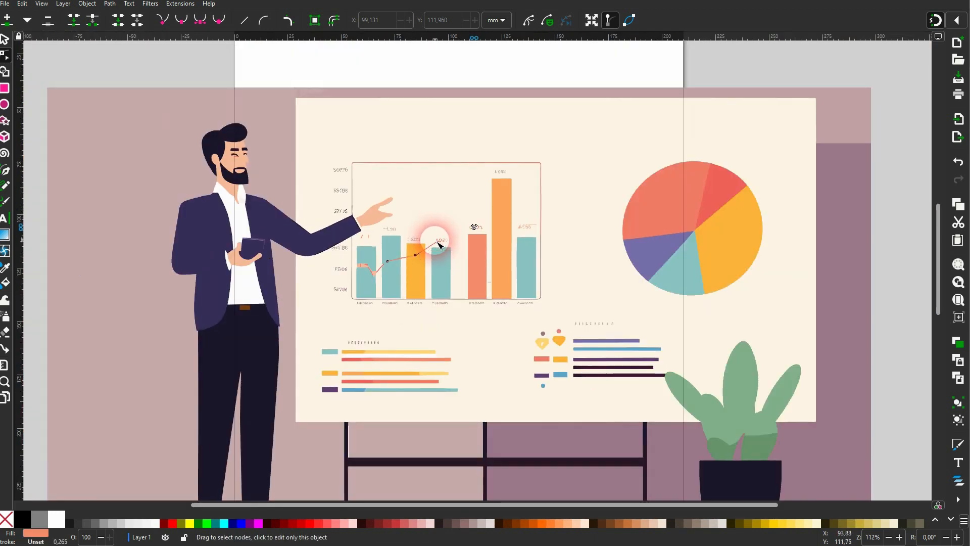
scroll(438, 245, down, 1)
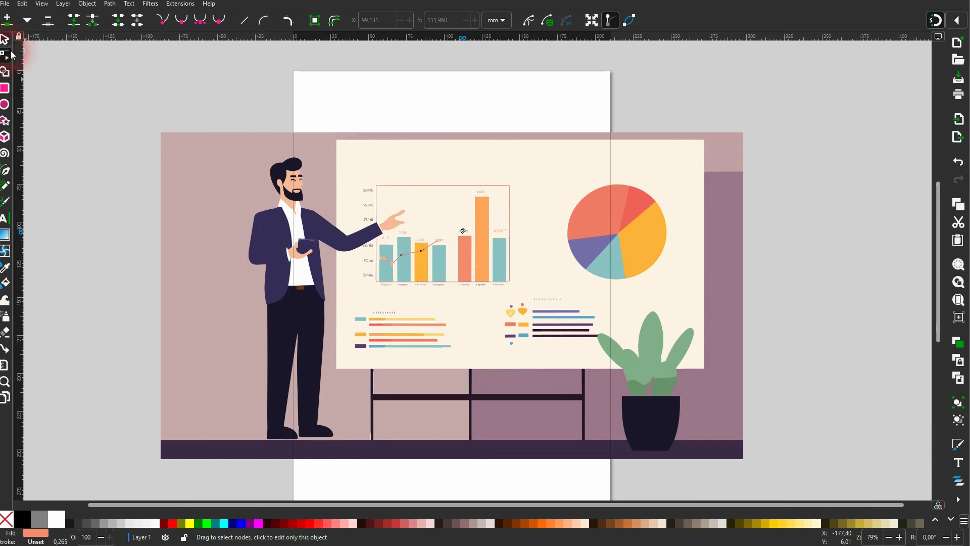
click(10, 50)
click(597, 238)
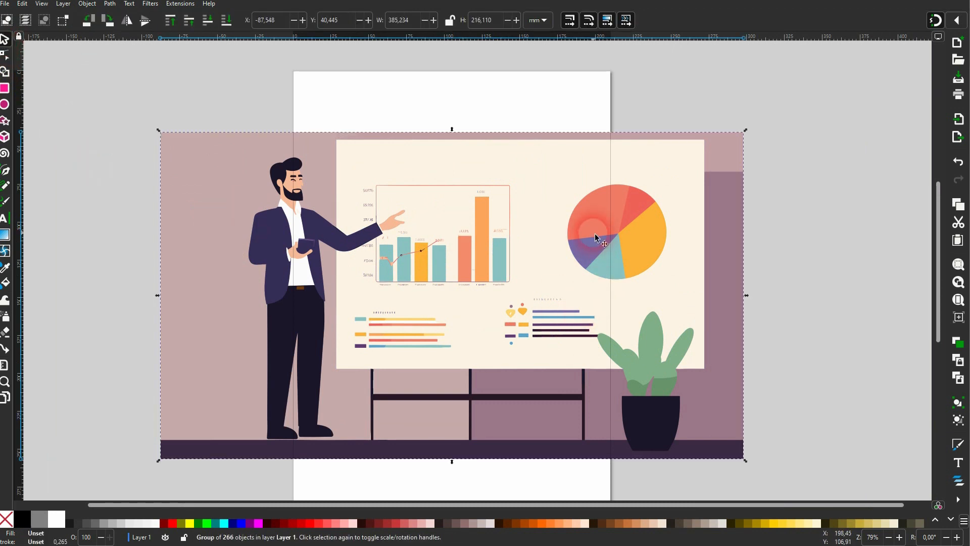